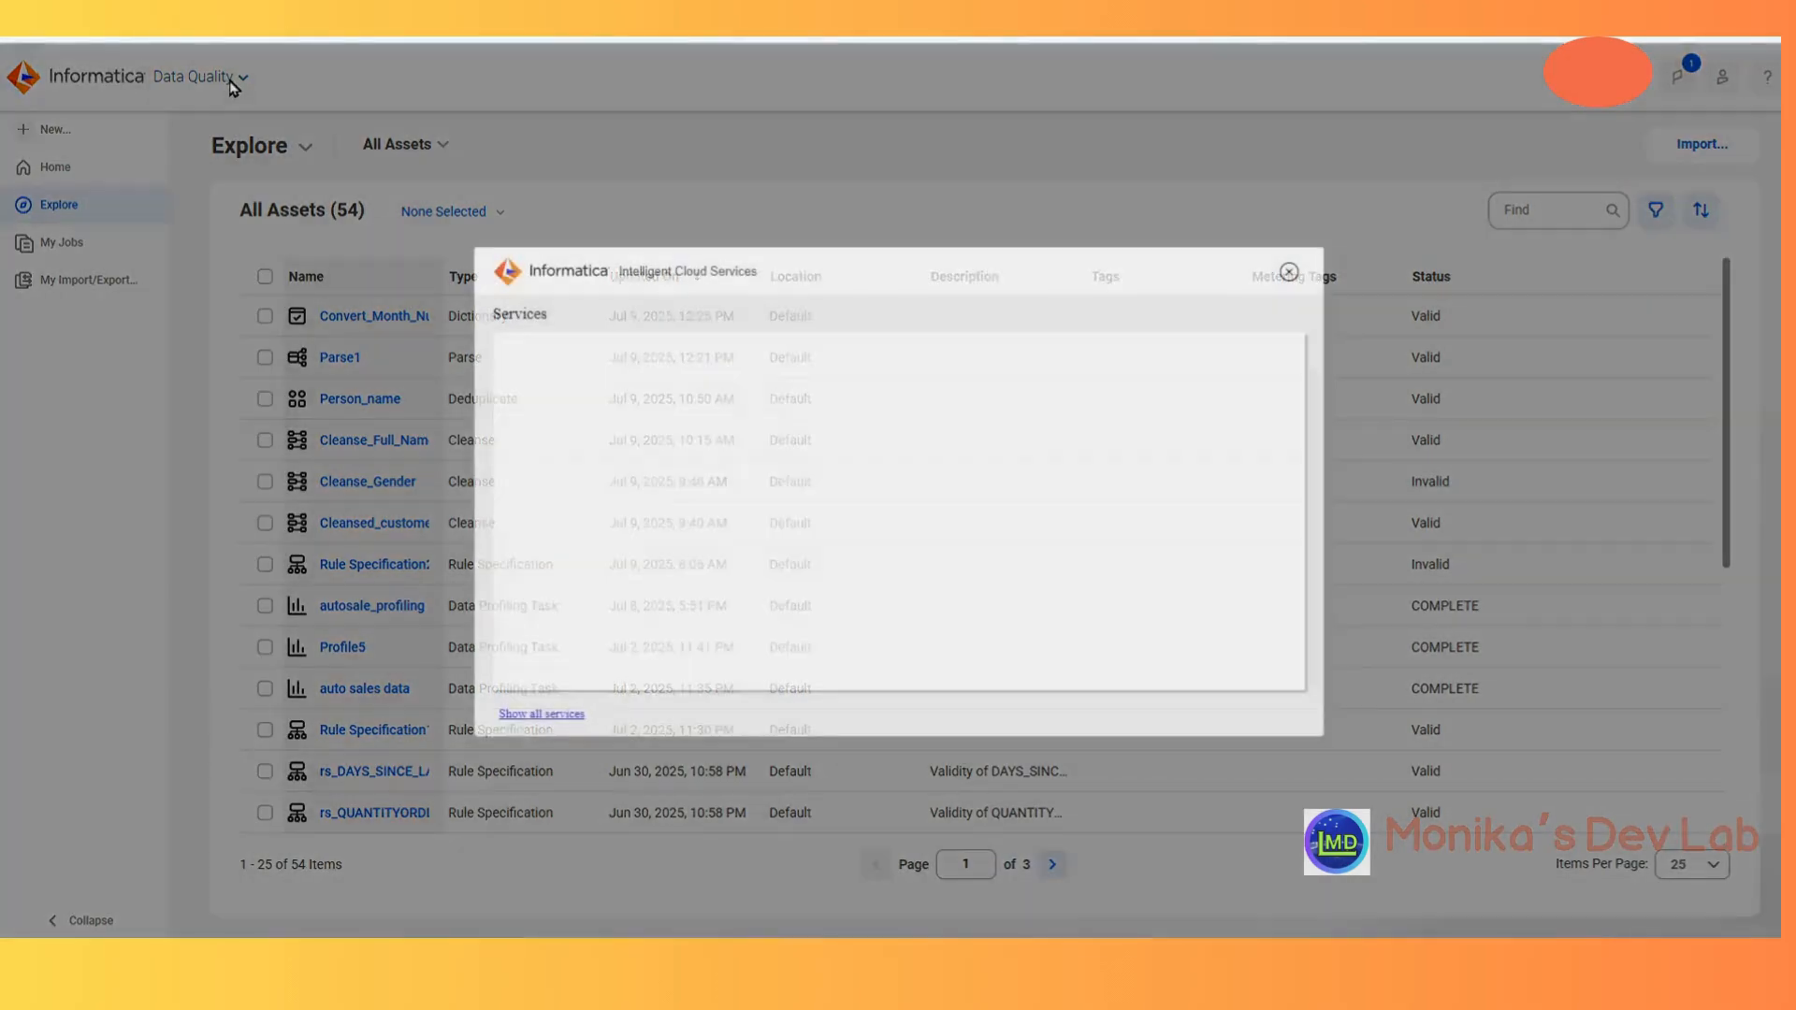
Create a new Labeler asset in the Data Quality service
click(1127, 400)
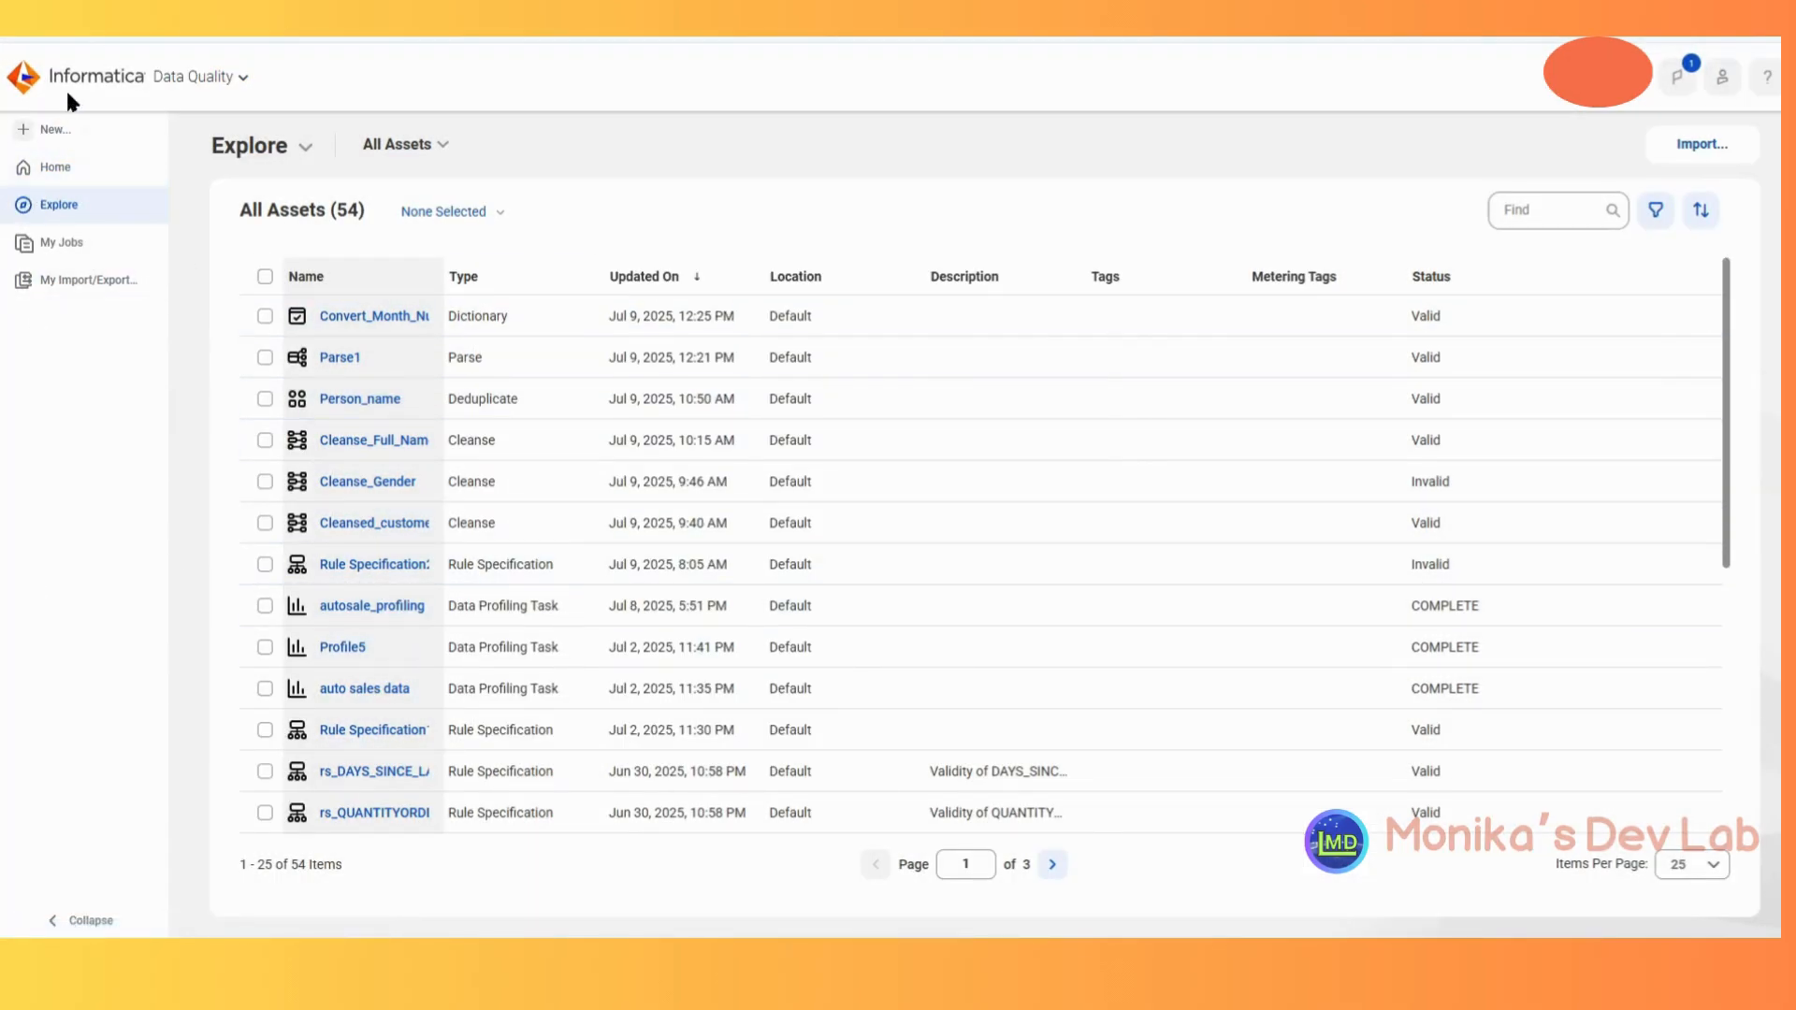
click(42, 133)
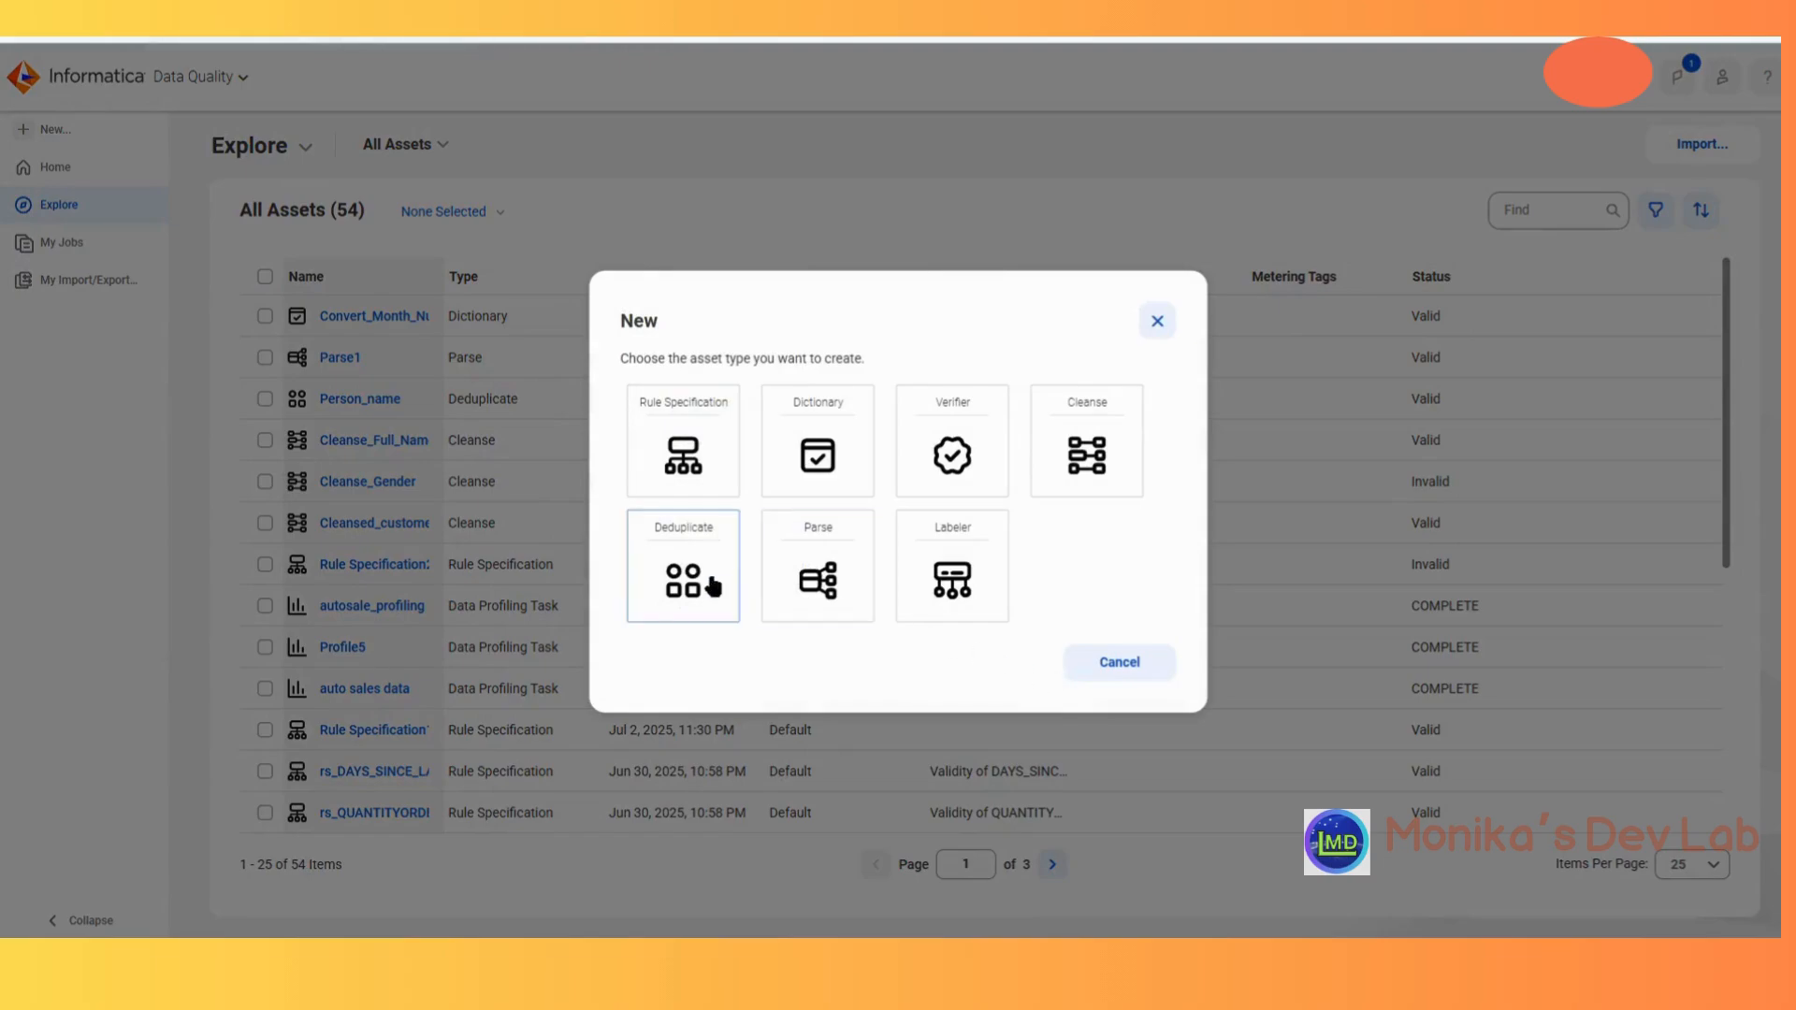
click(968, 585)
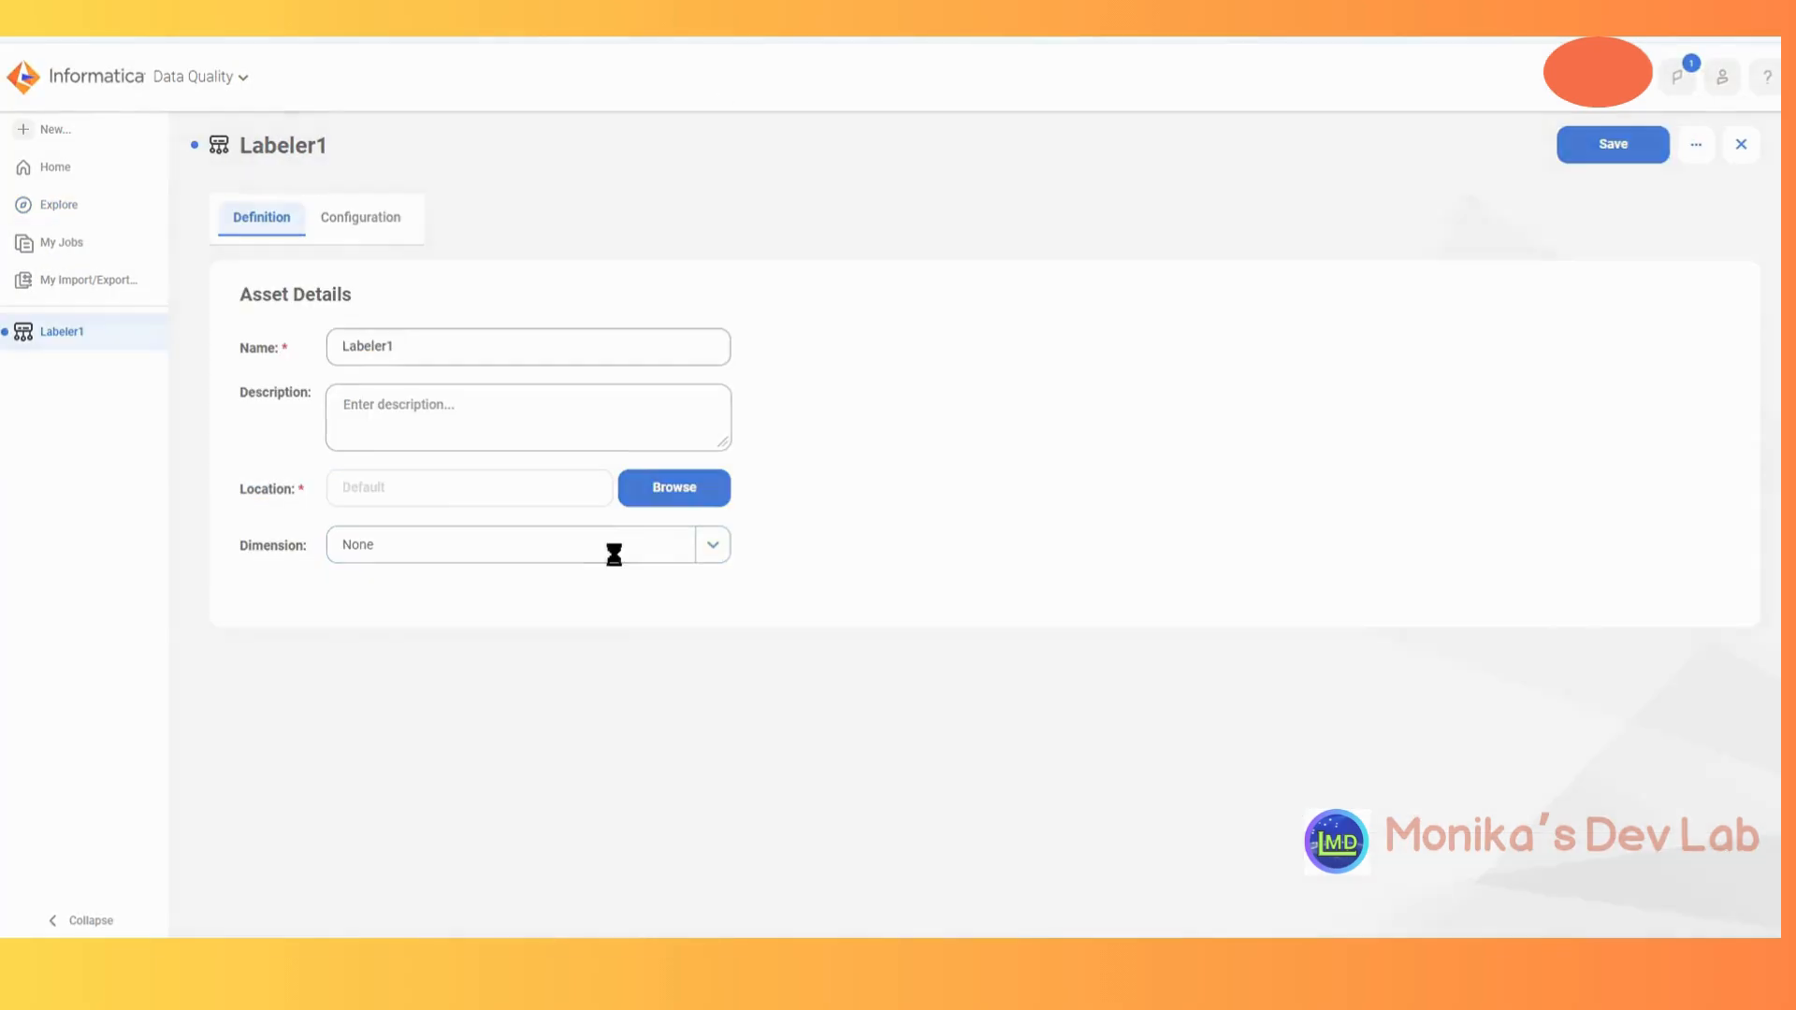
Name the labeler ValidateDOB and set its dimension to Validity
drag(453, 347, 244, 363)
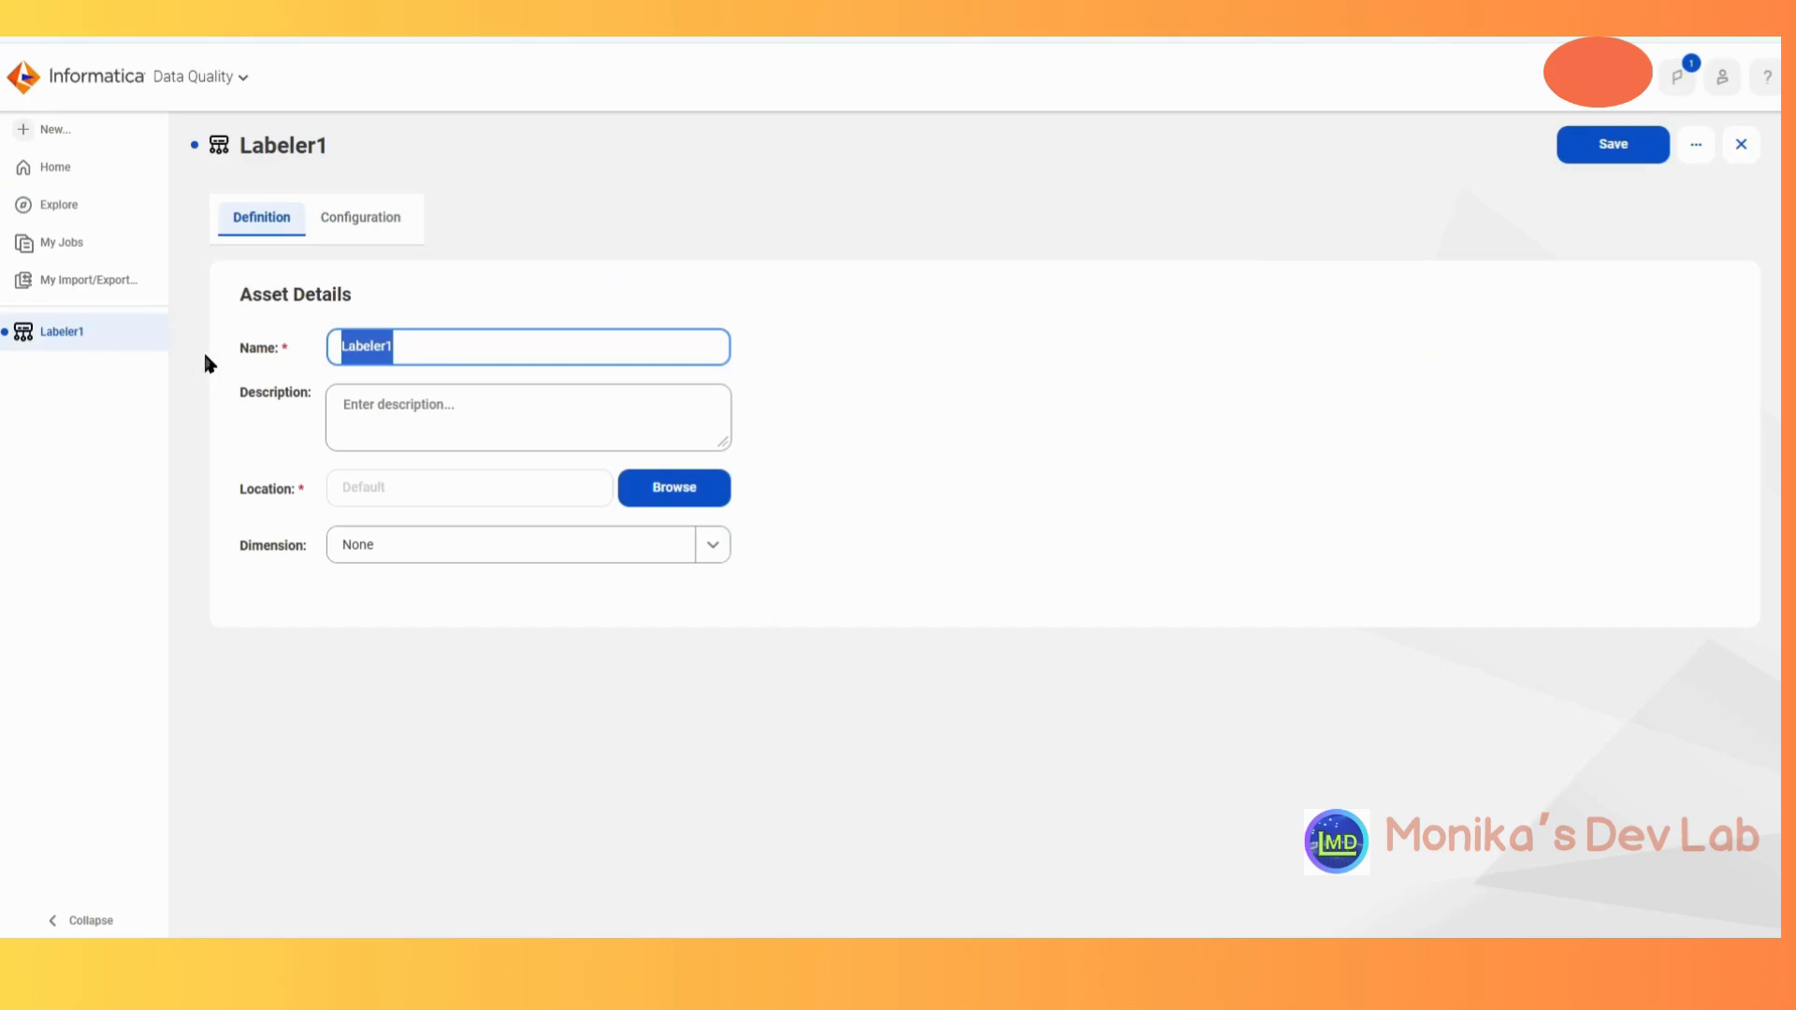
text(V)
key(Down)
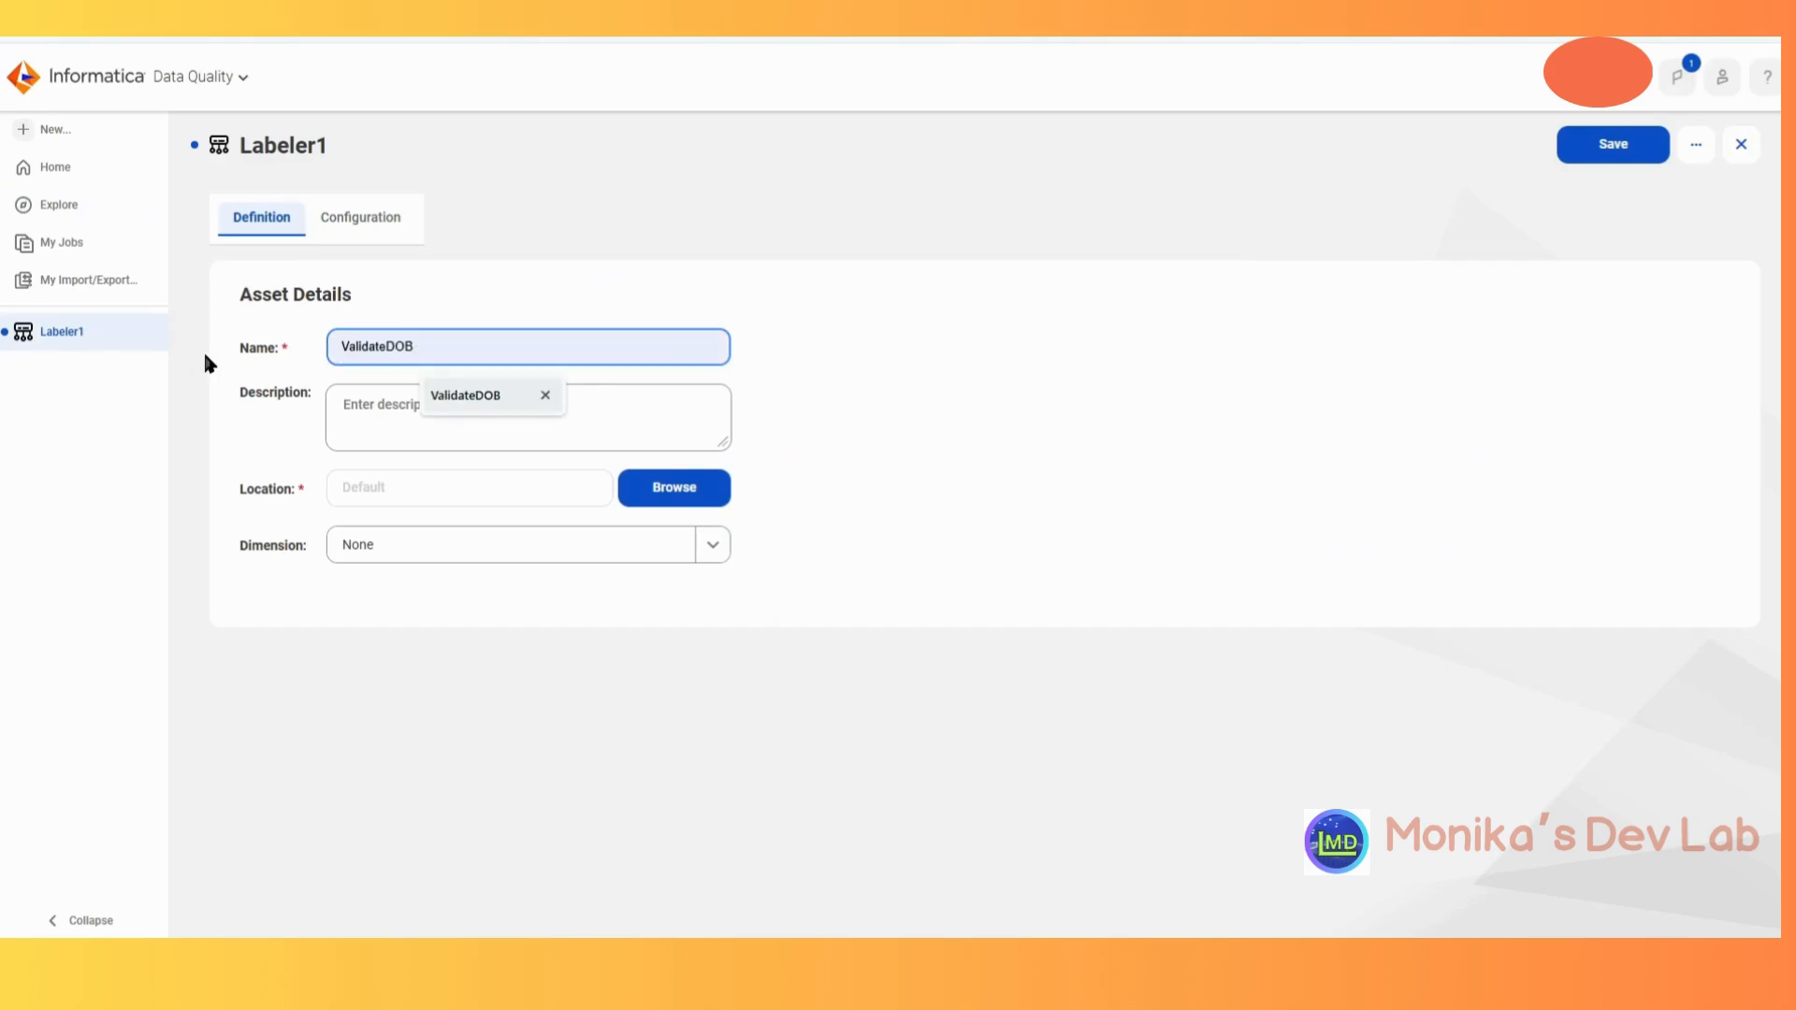
click(472, 412)
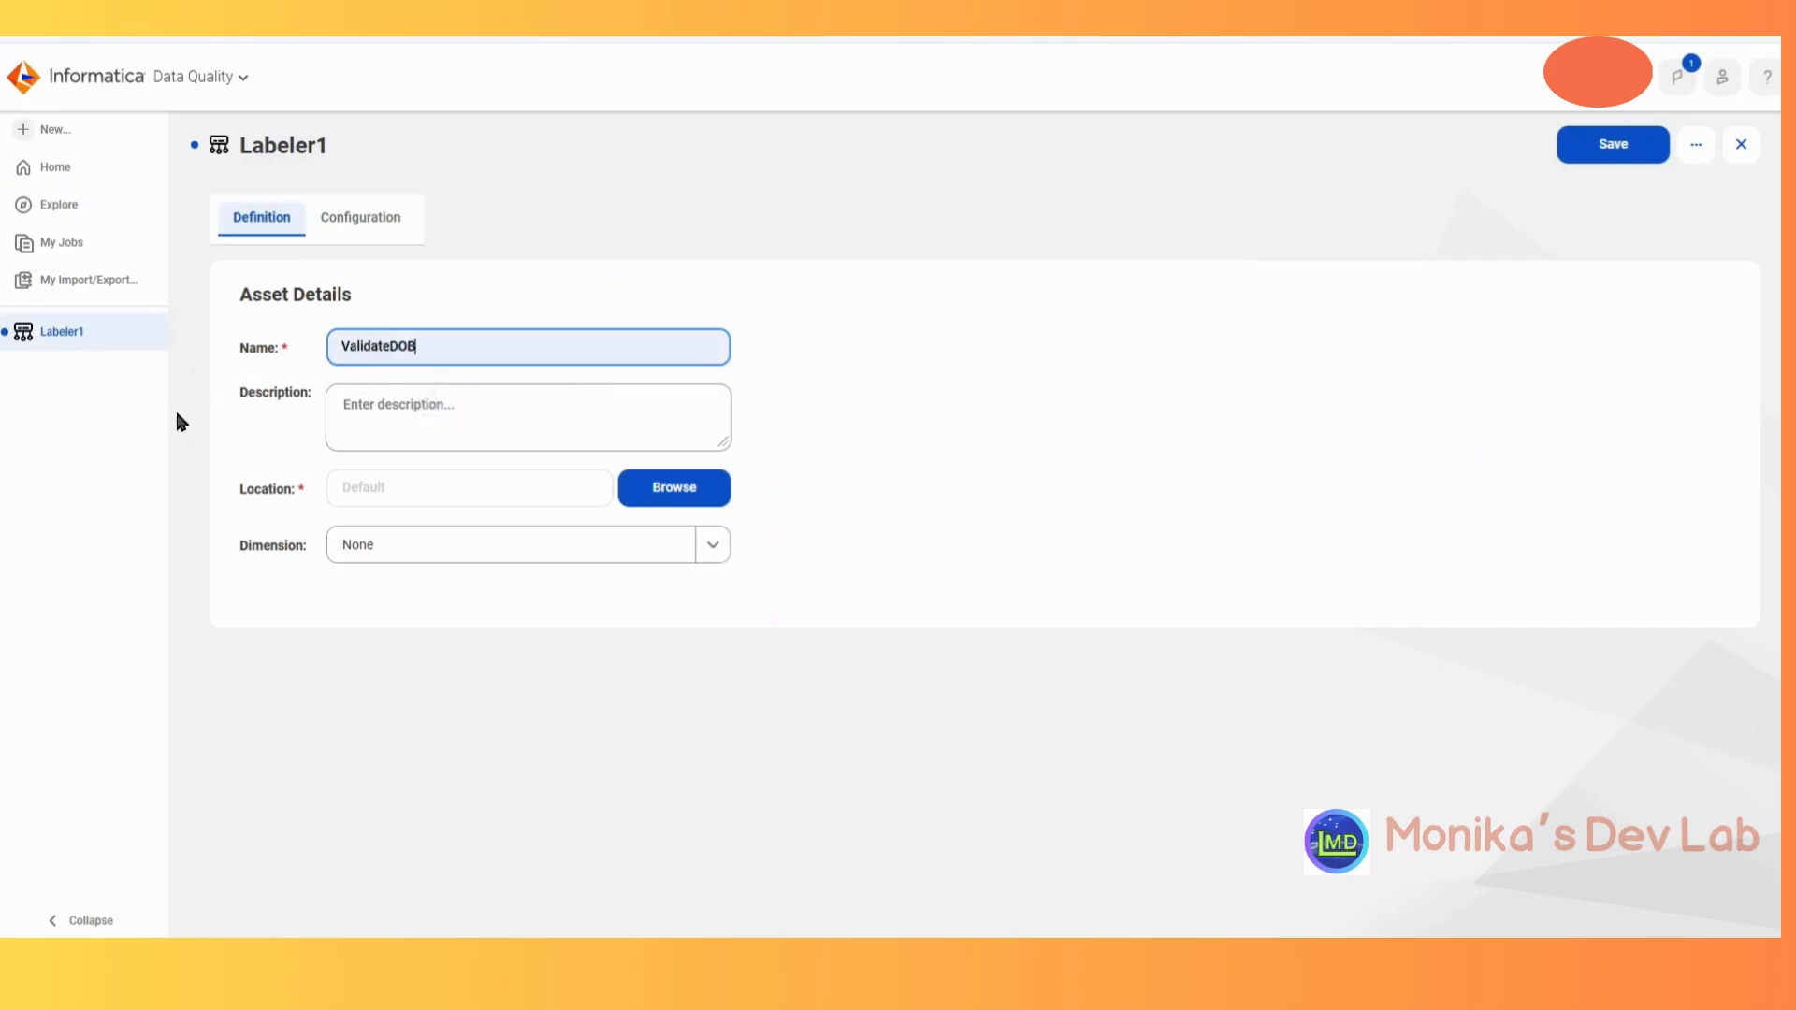
click(710, 550)
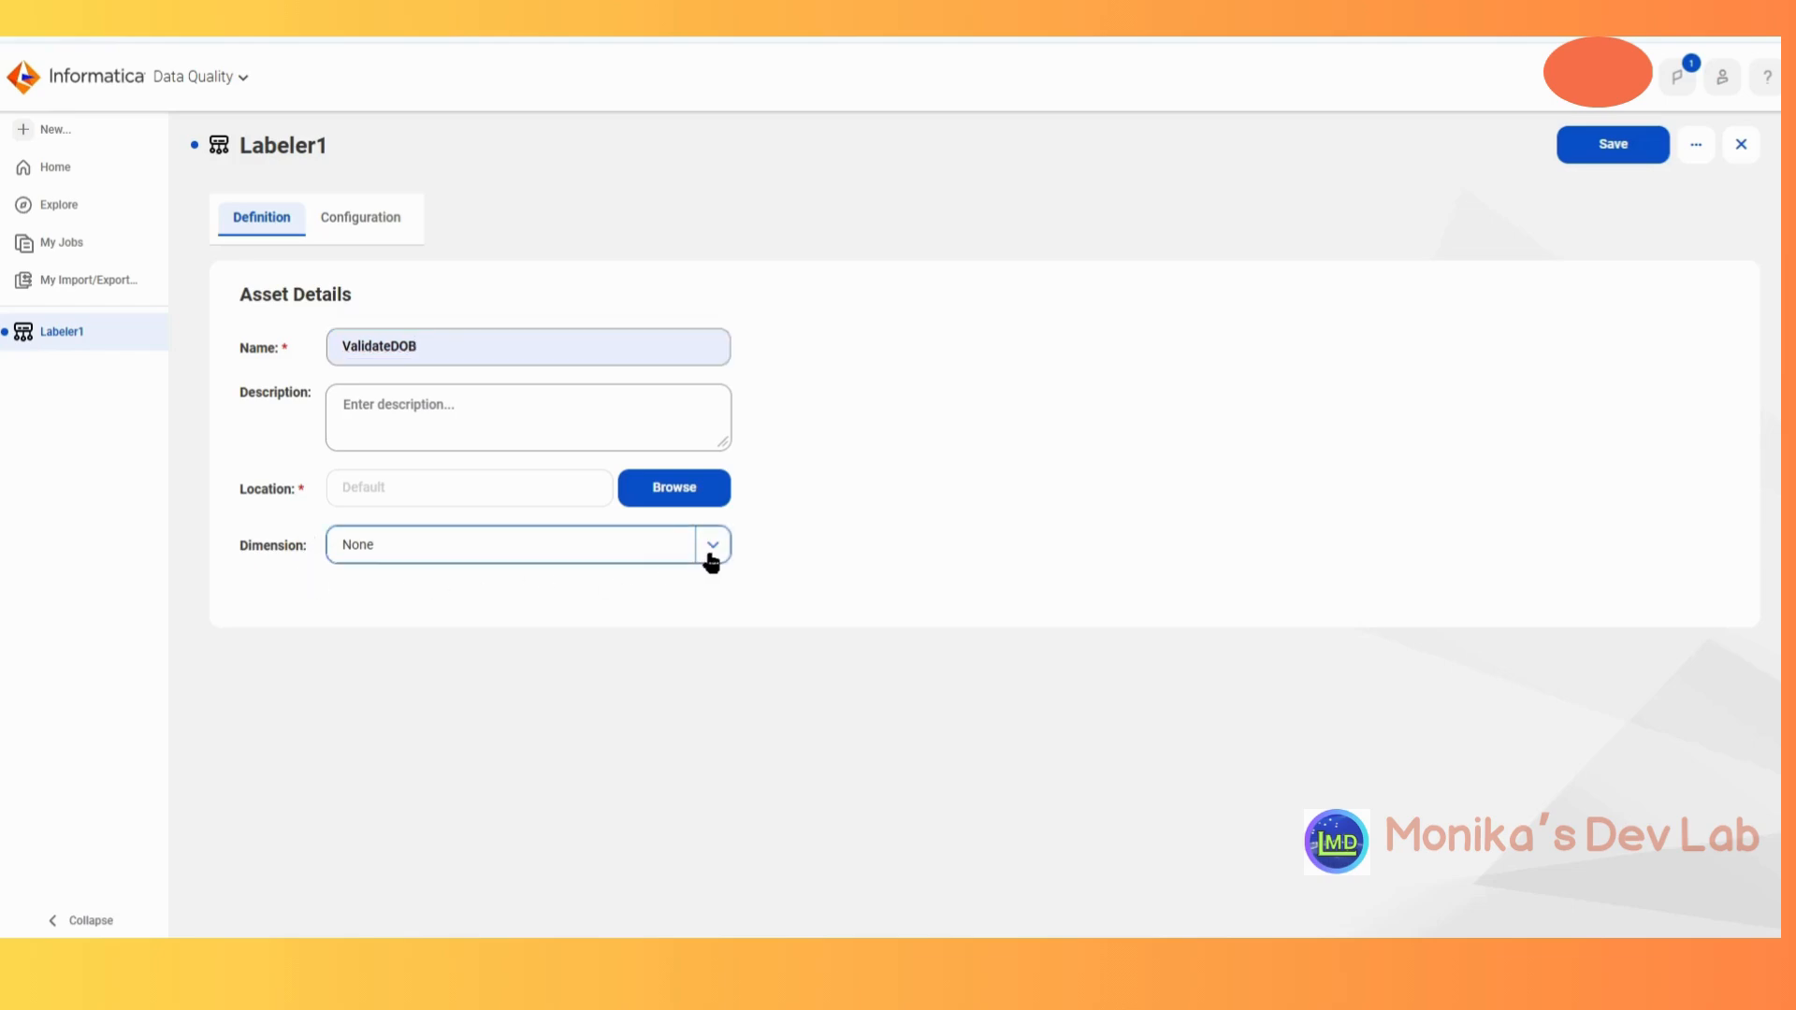
click(361, 616)
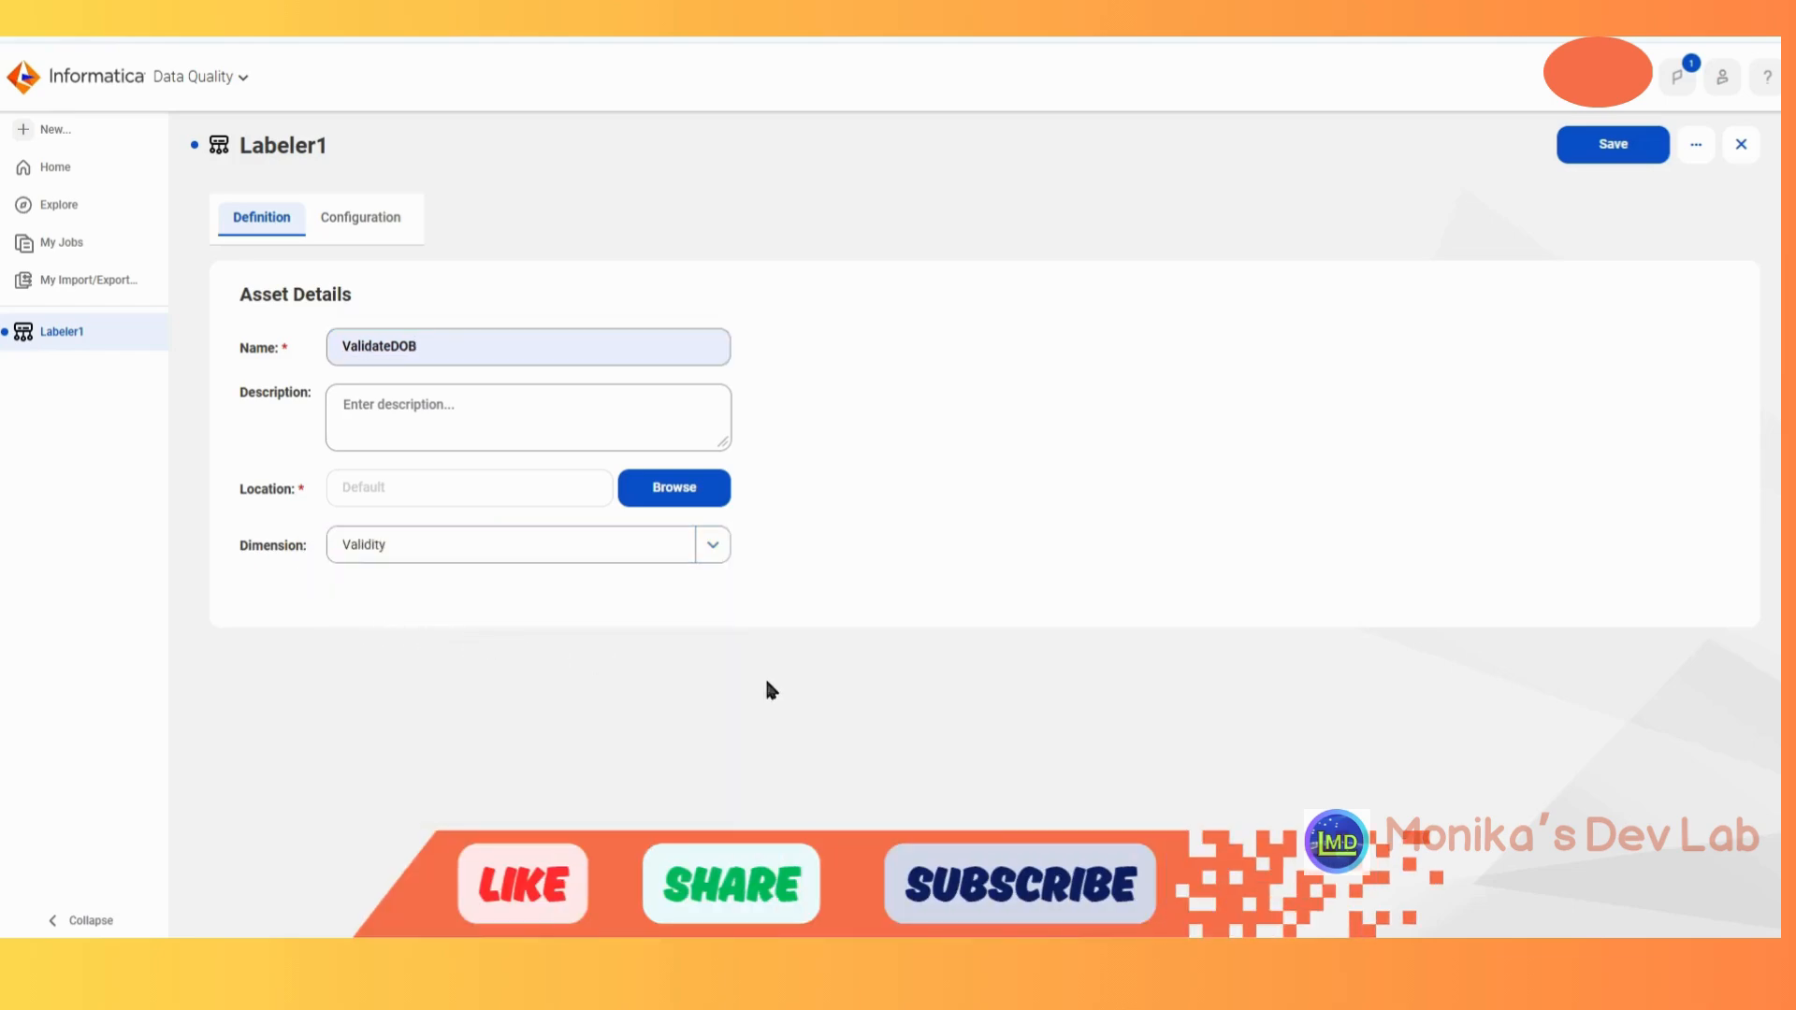
click(708, 557)
click(708, 558)
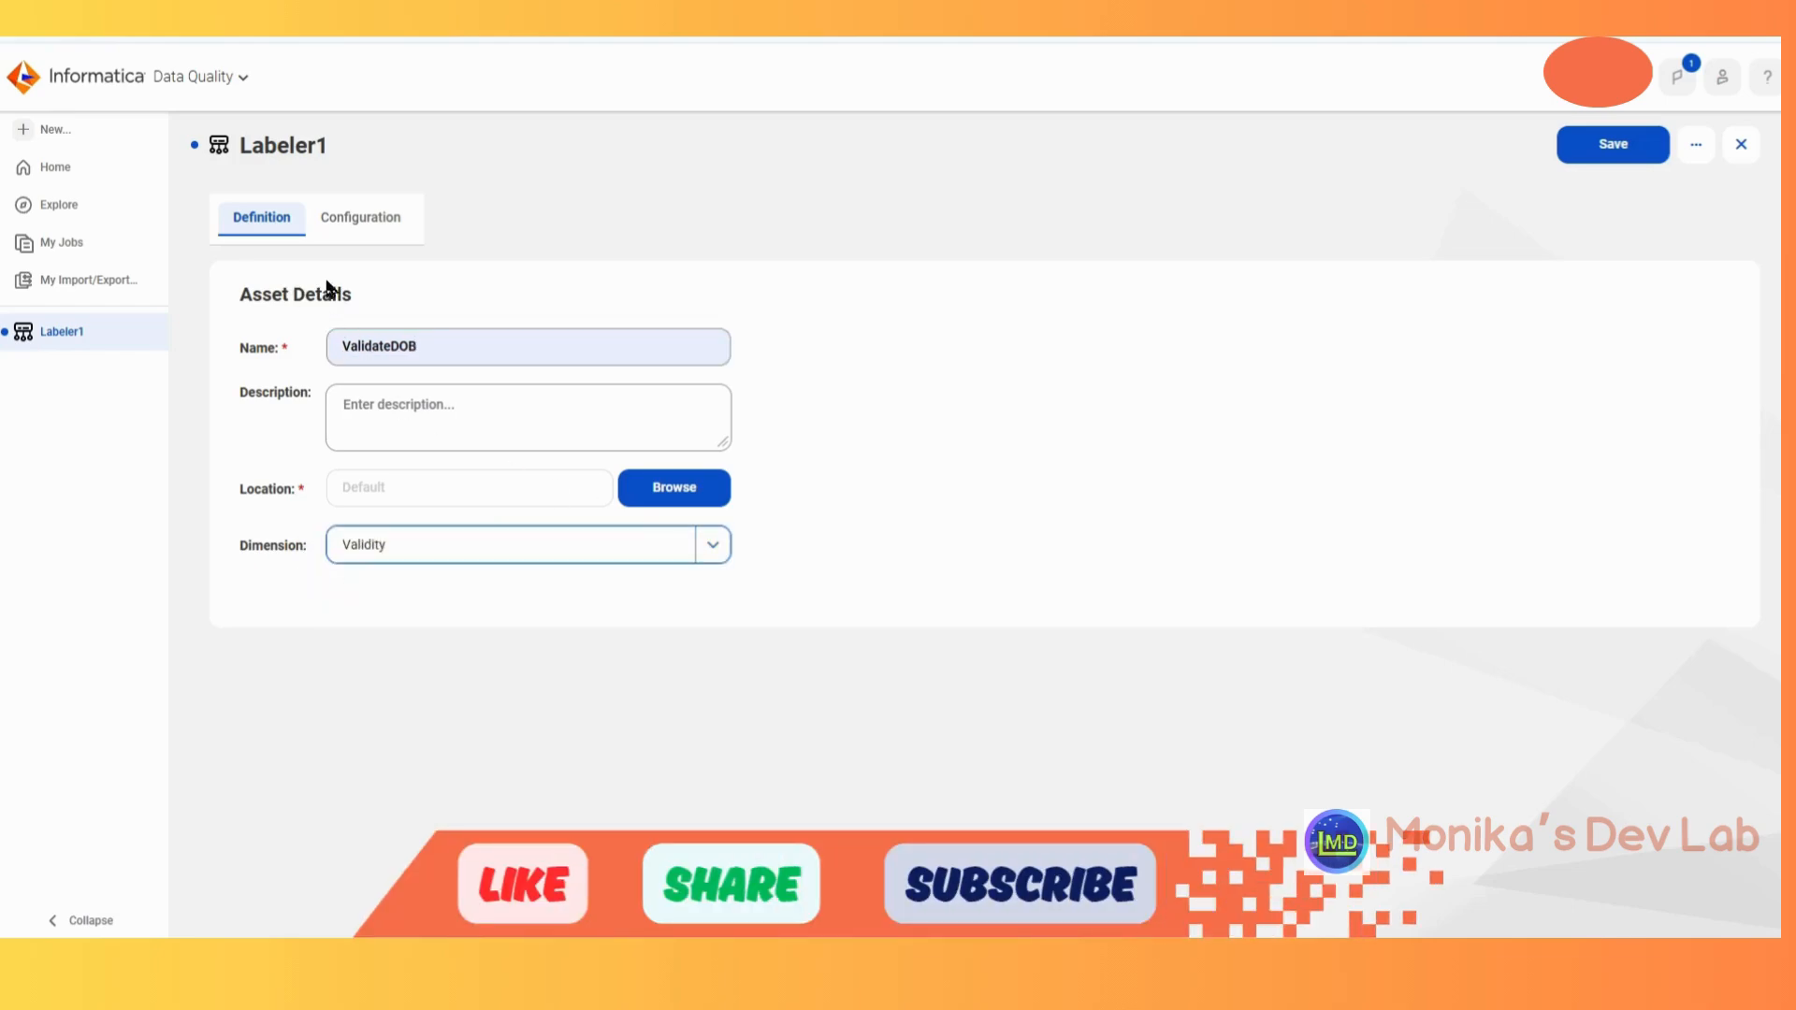
Keep the labeler in Token mode and add a Regular Expression step to its labeler sequence
click(367, 227)
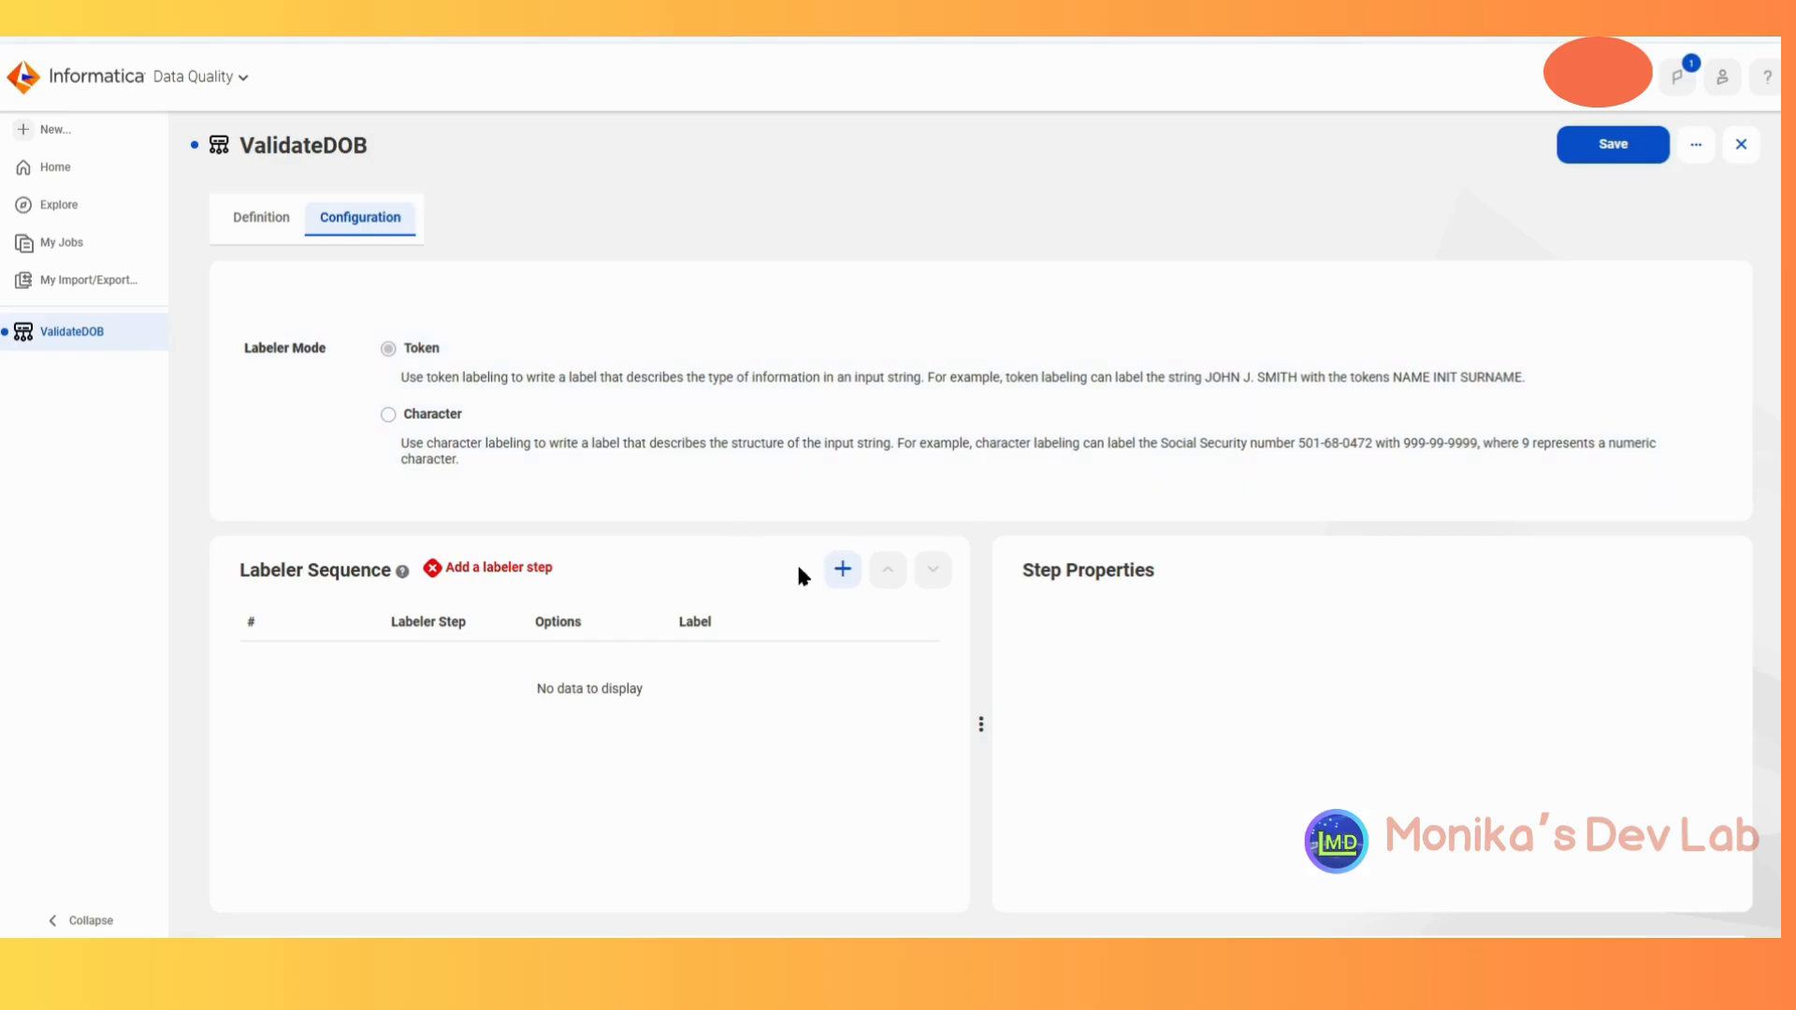
click(388, 418)
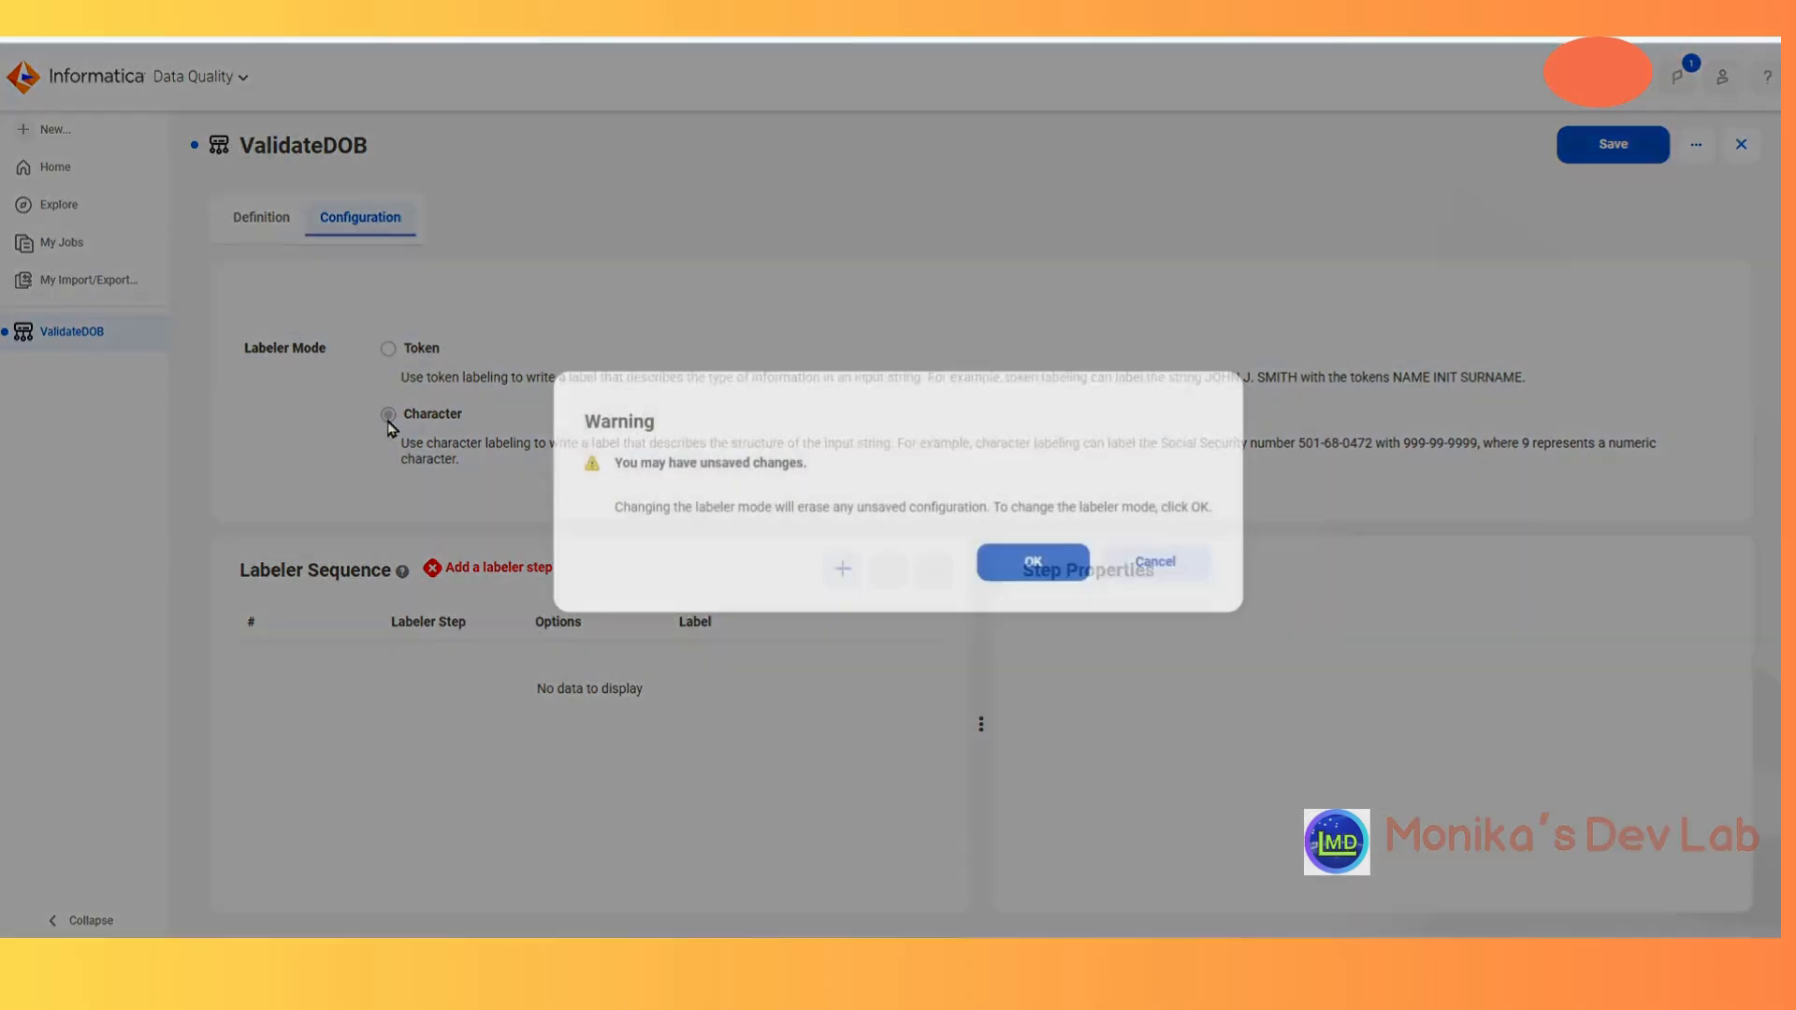
click(1185, 566)
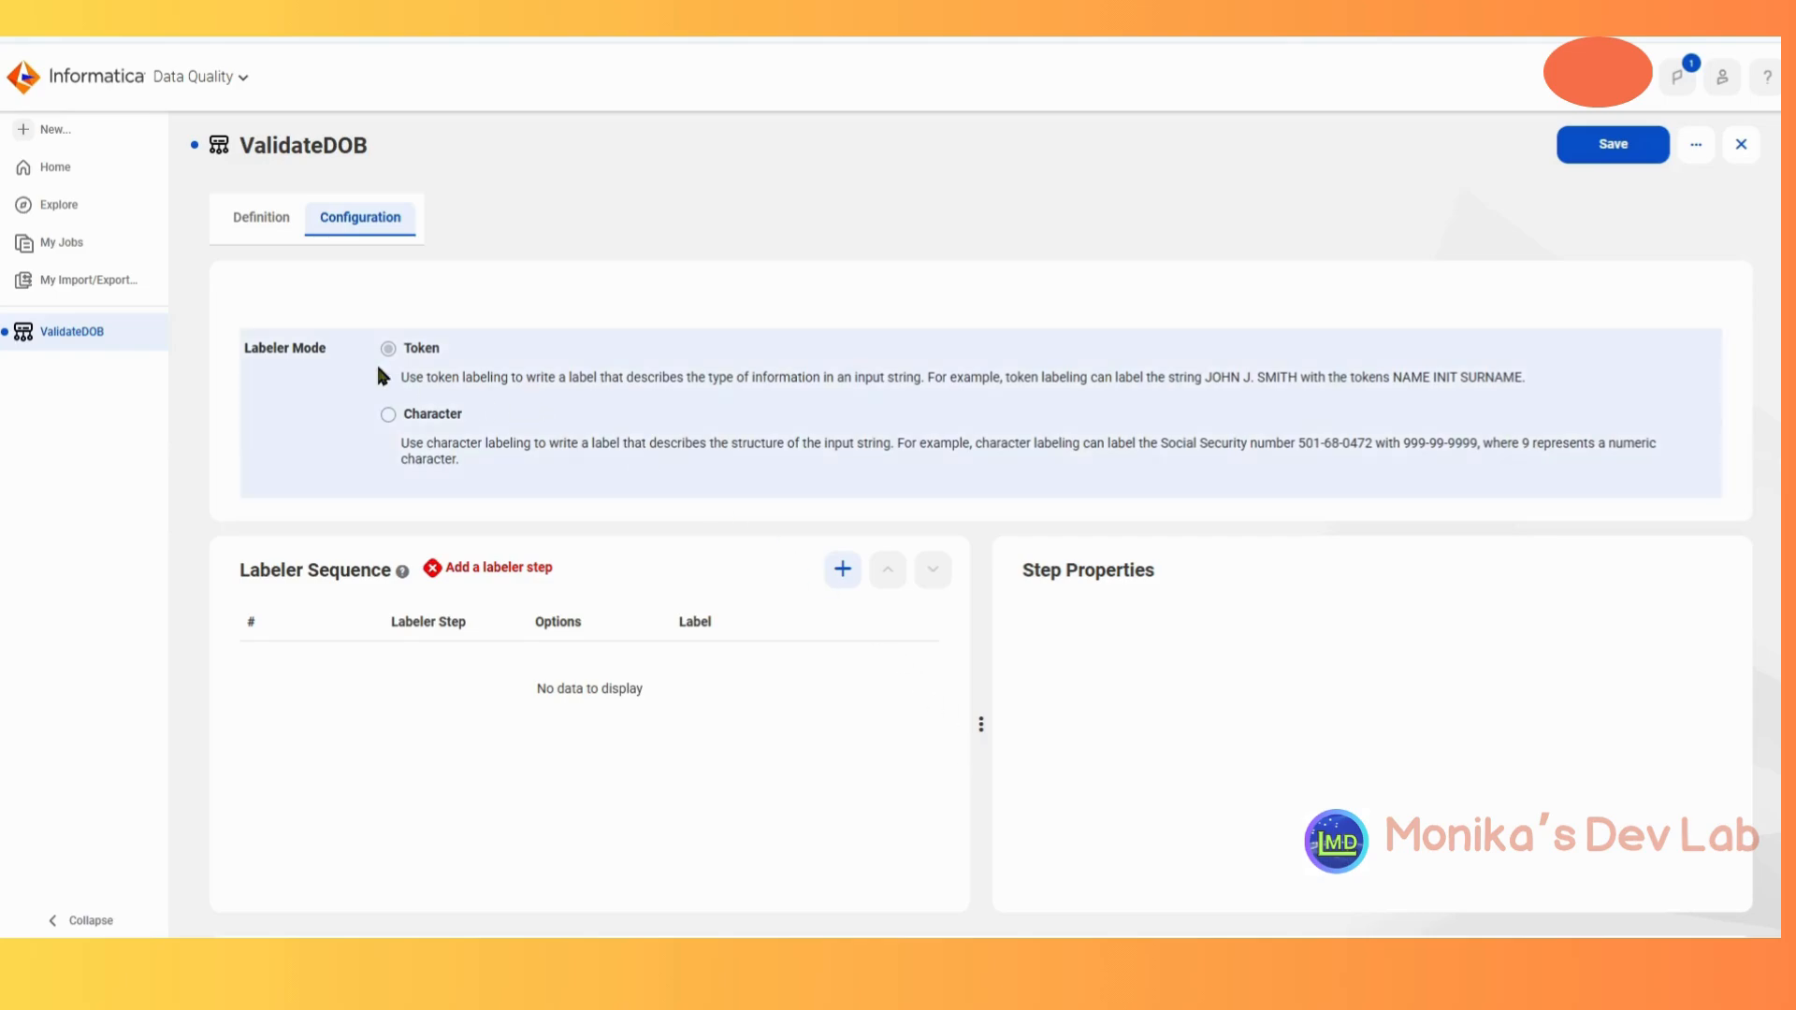
click(842, 569)
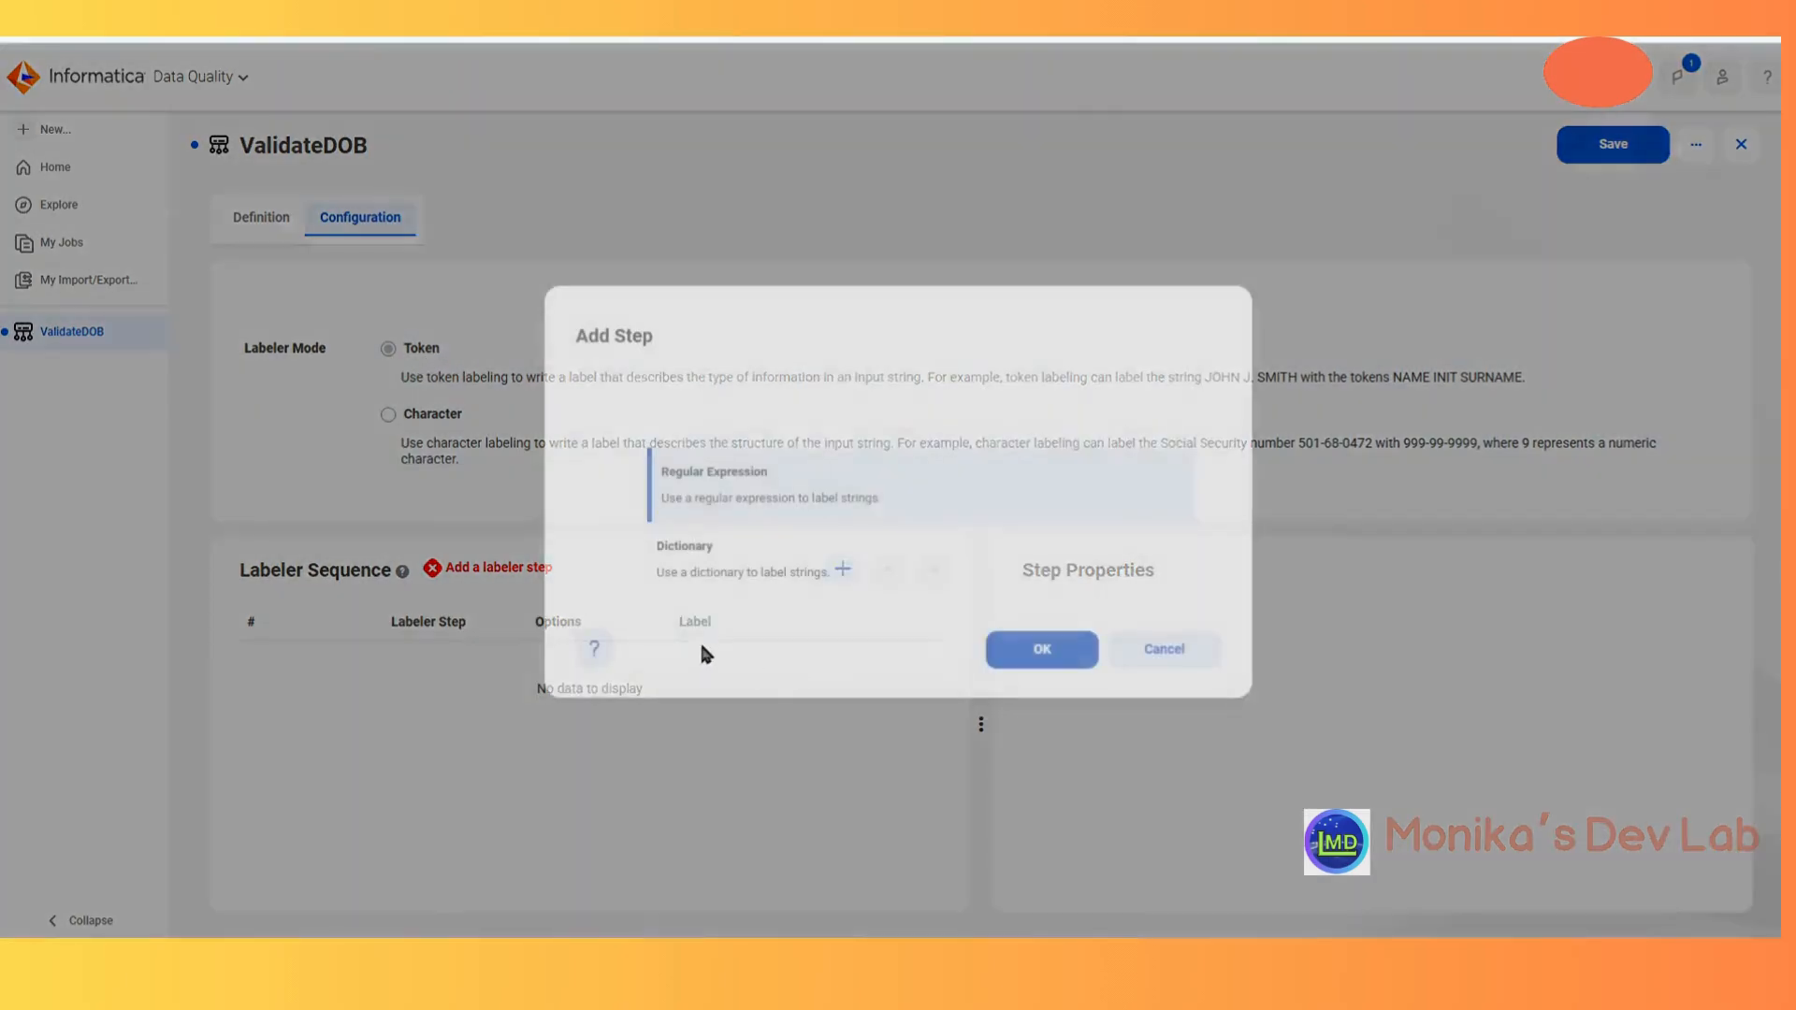
click(1038, 649)
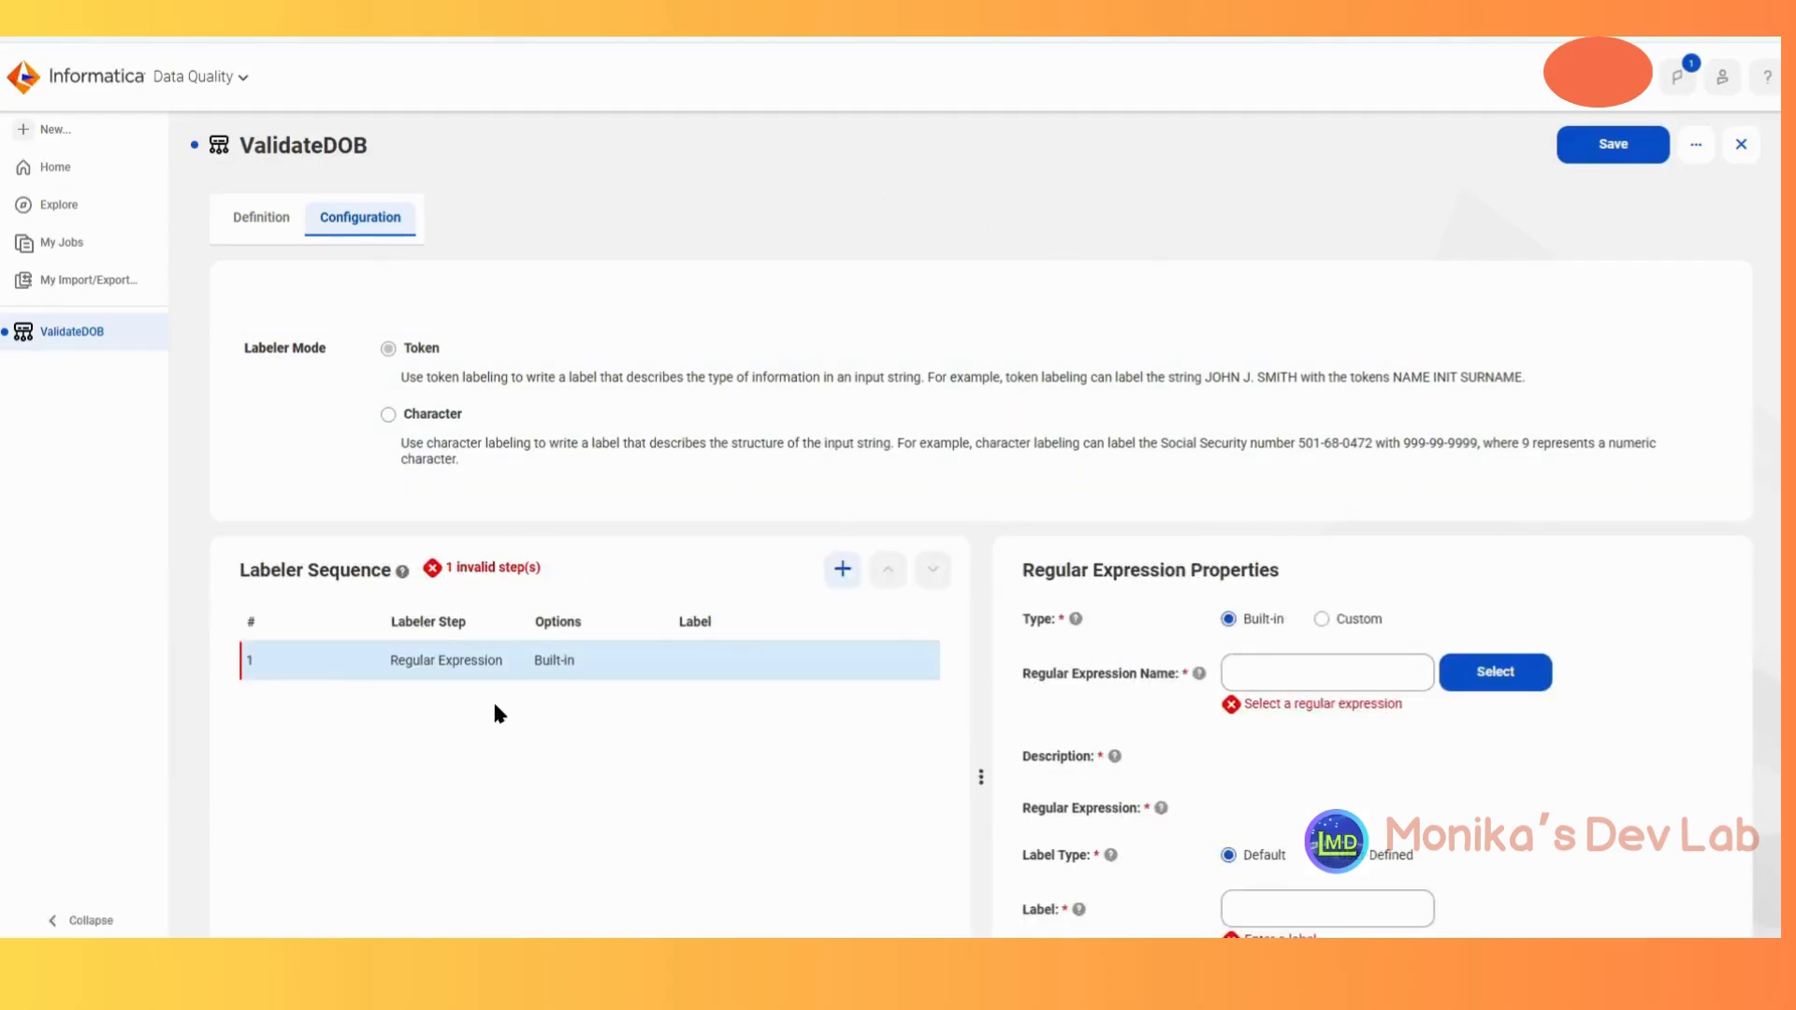
Assign the built-in regular expression "Date DDMMYYYY with separators" to the labeler step and read its description
scroll(916, 701, down, 1)
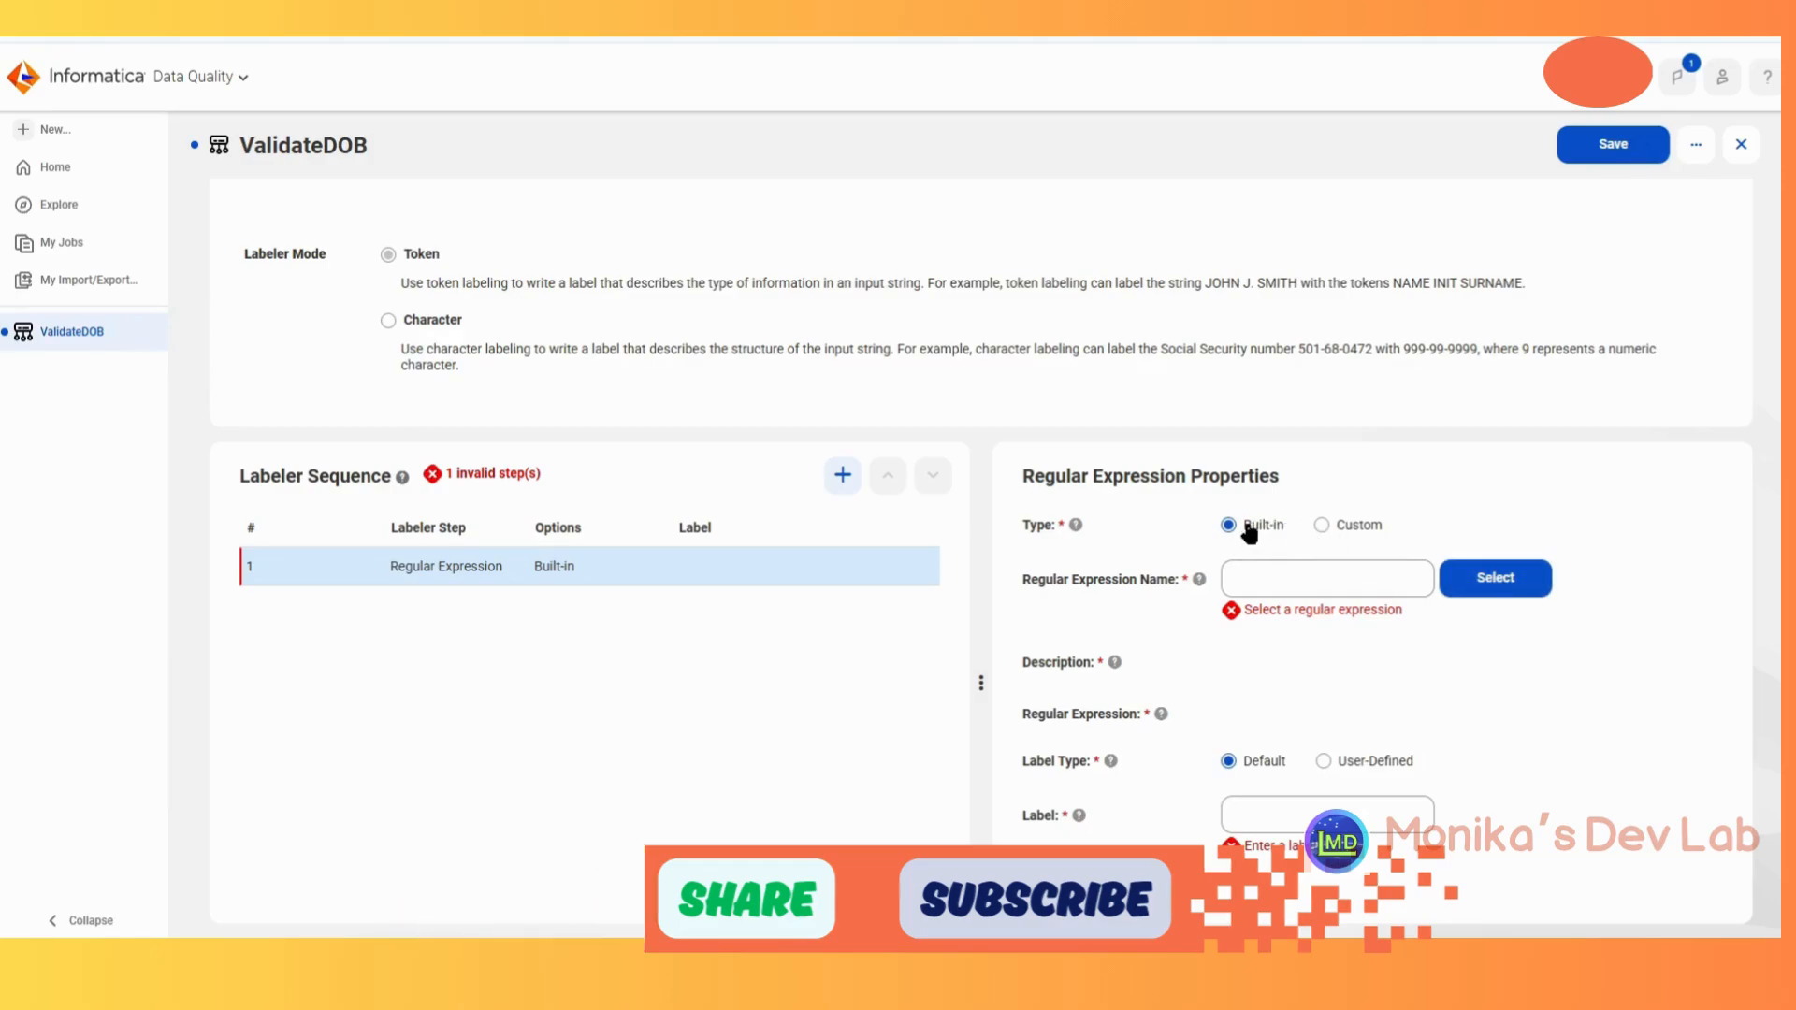
click(1478, 588)
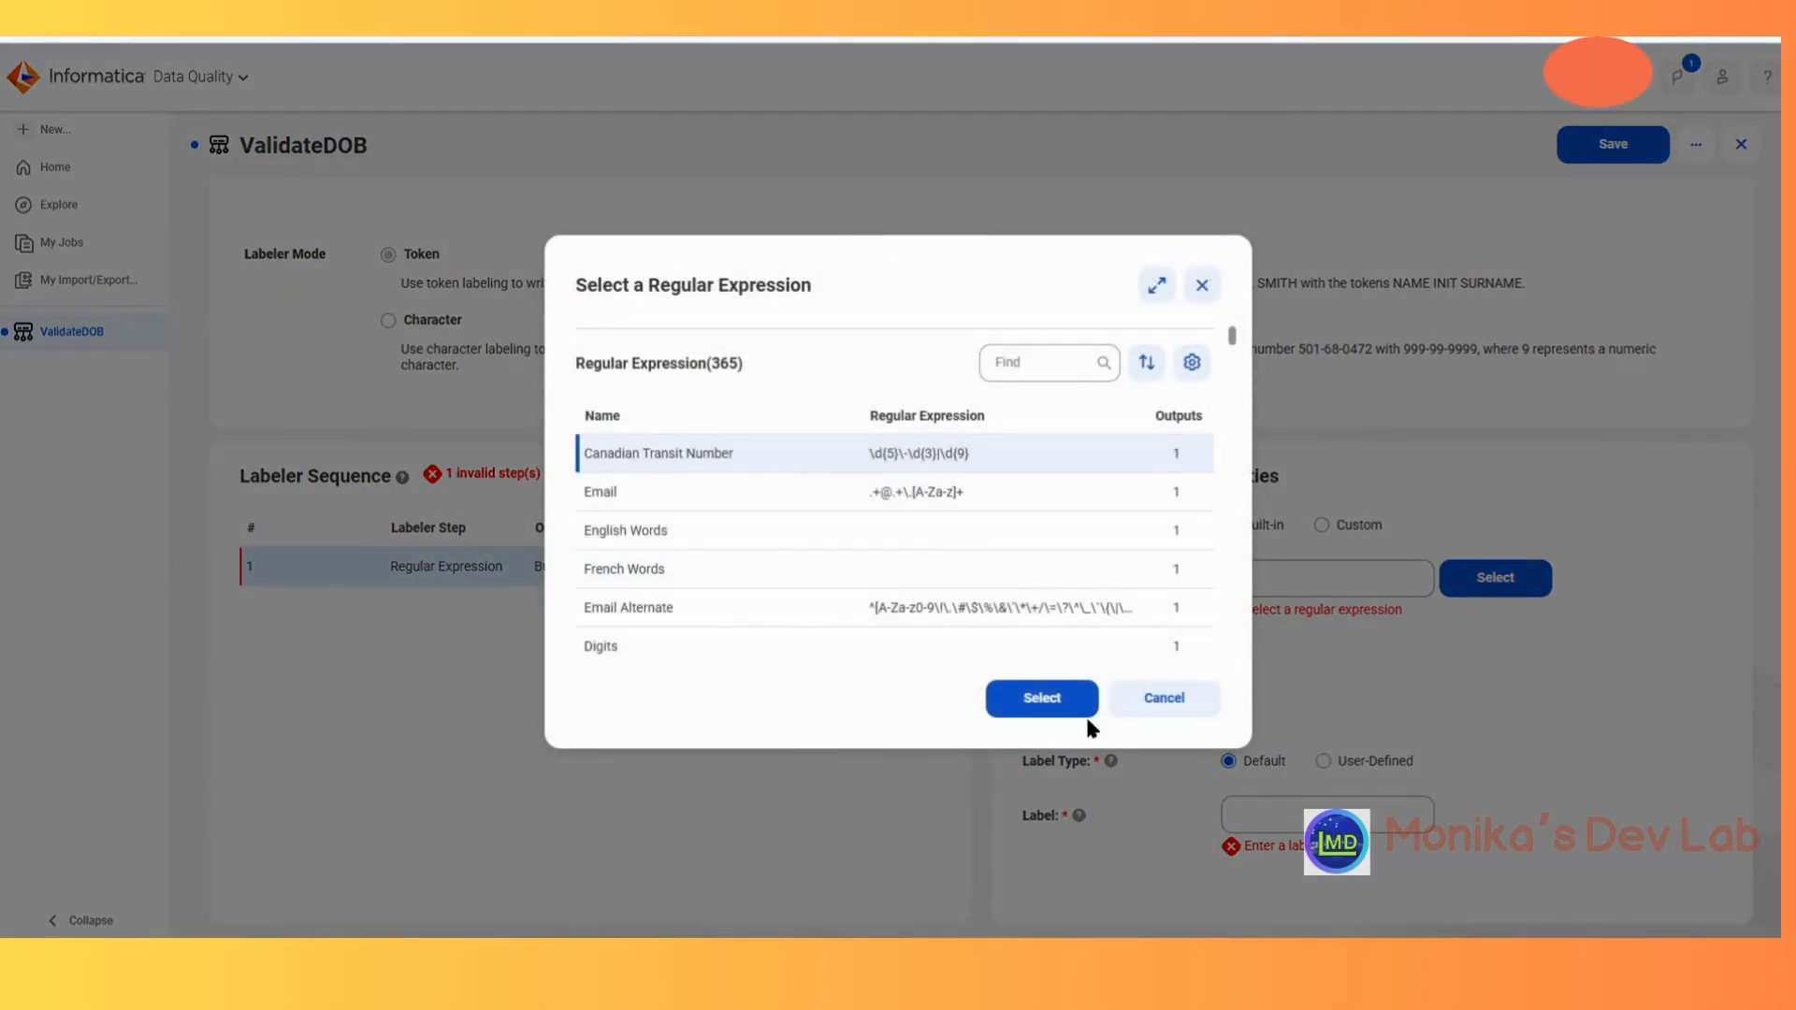
click(999, 368)
text(date)
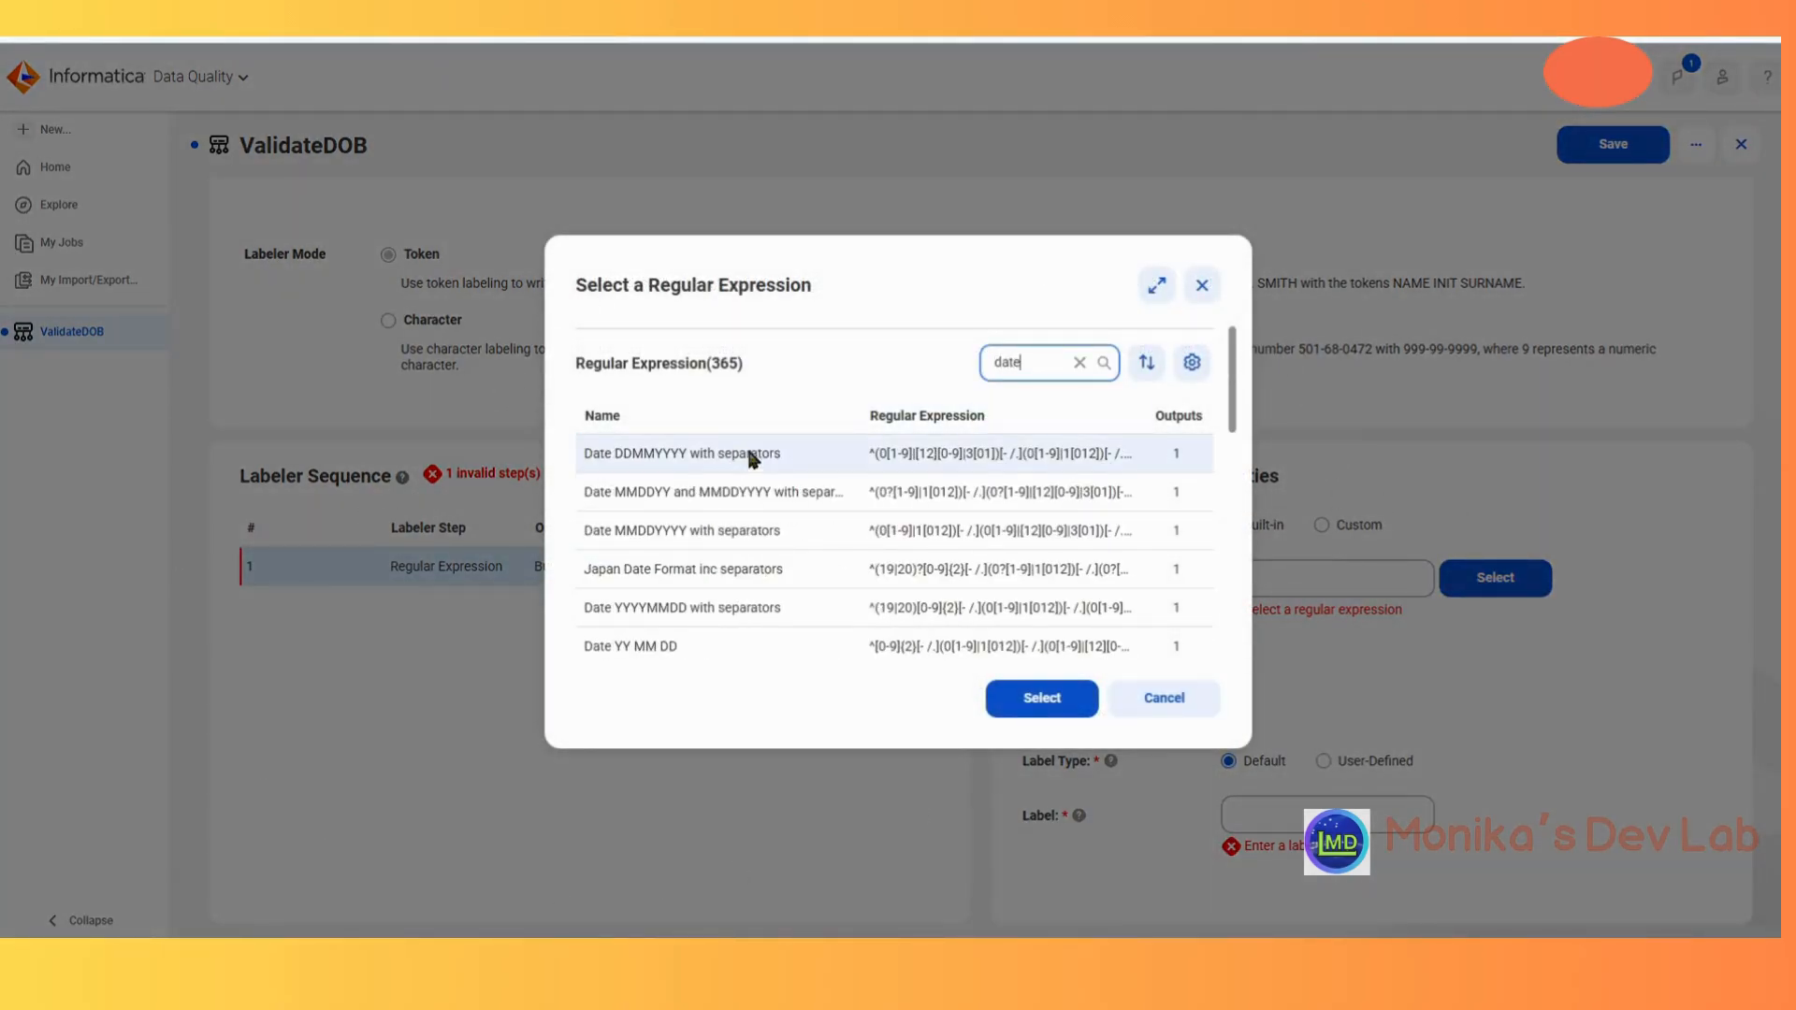
click(907, 476)
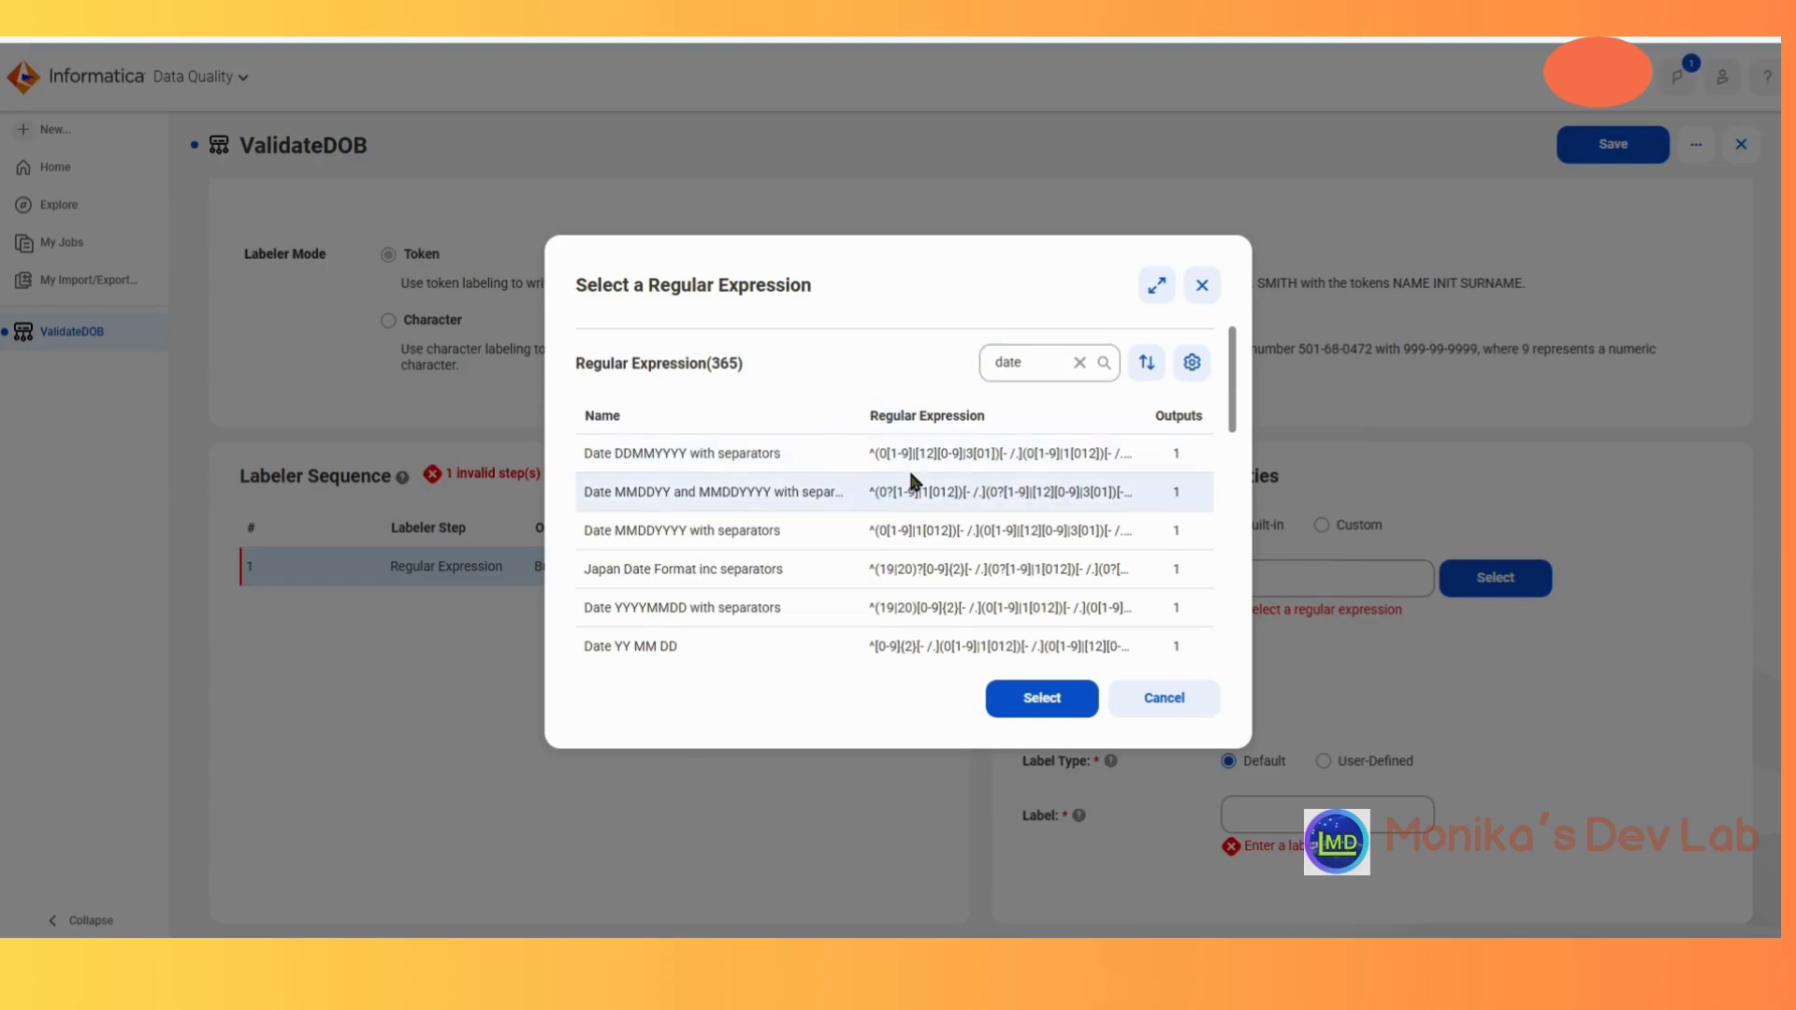
click(918, 458)
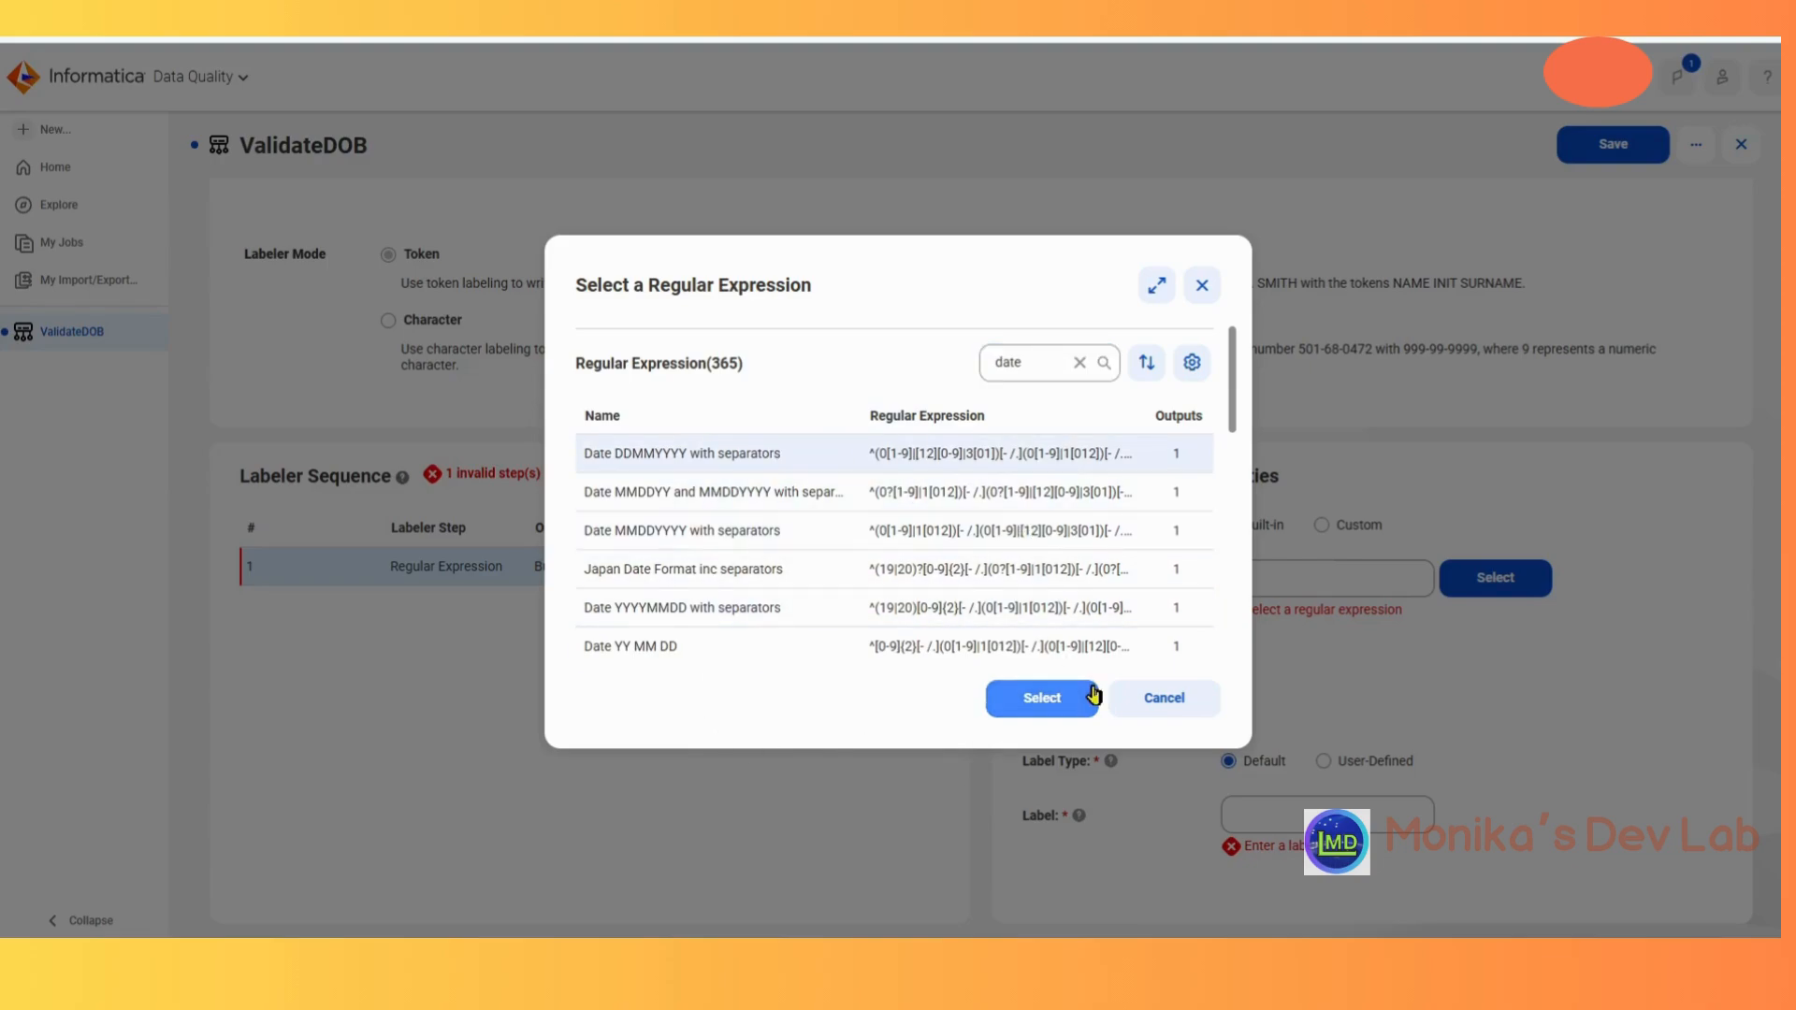
click(1066, 698)
scroll(1649, 643, down, 1)
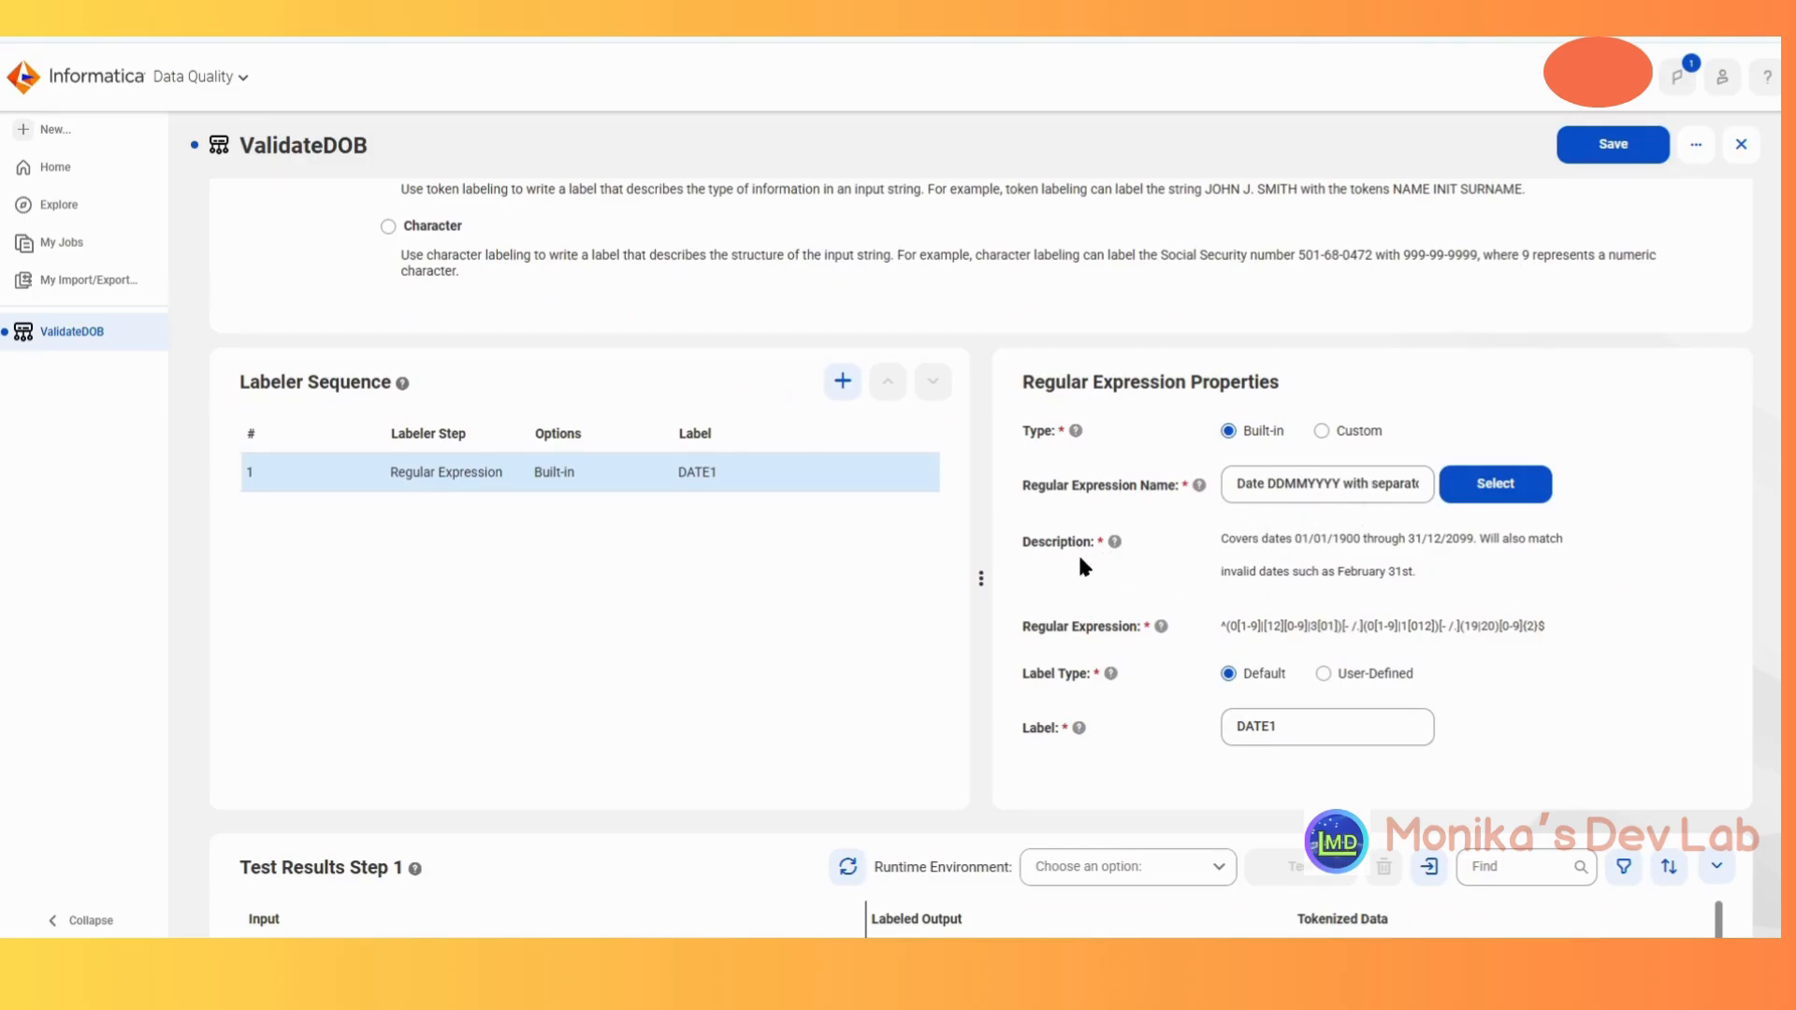
drag(1221, 540, 1417, 573)
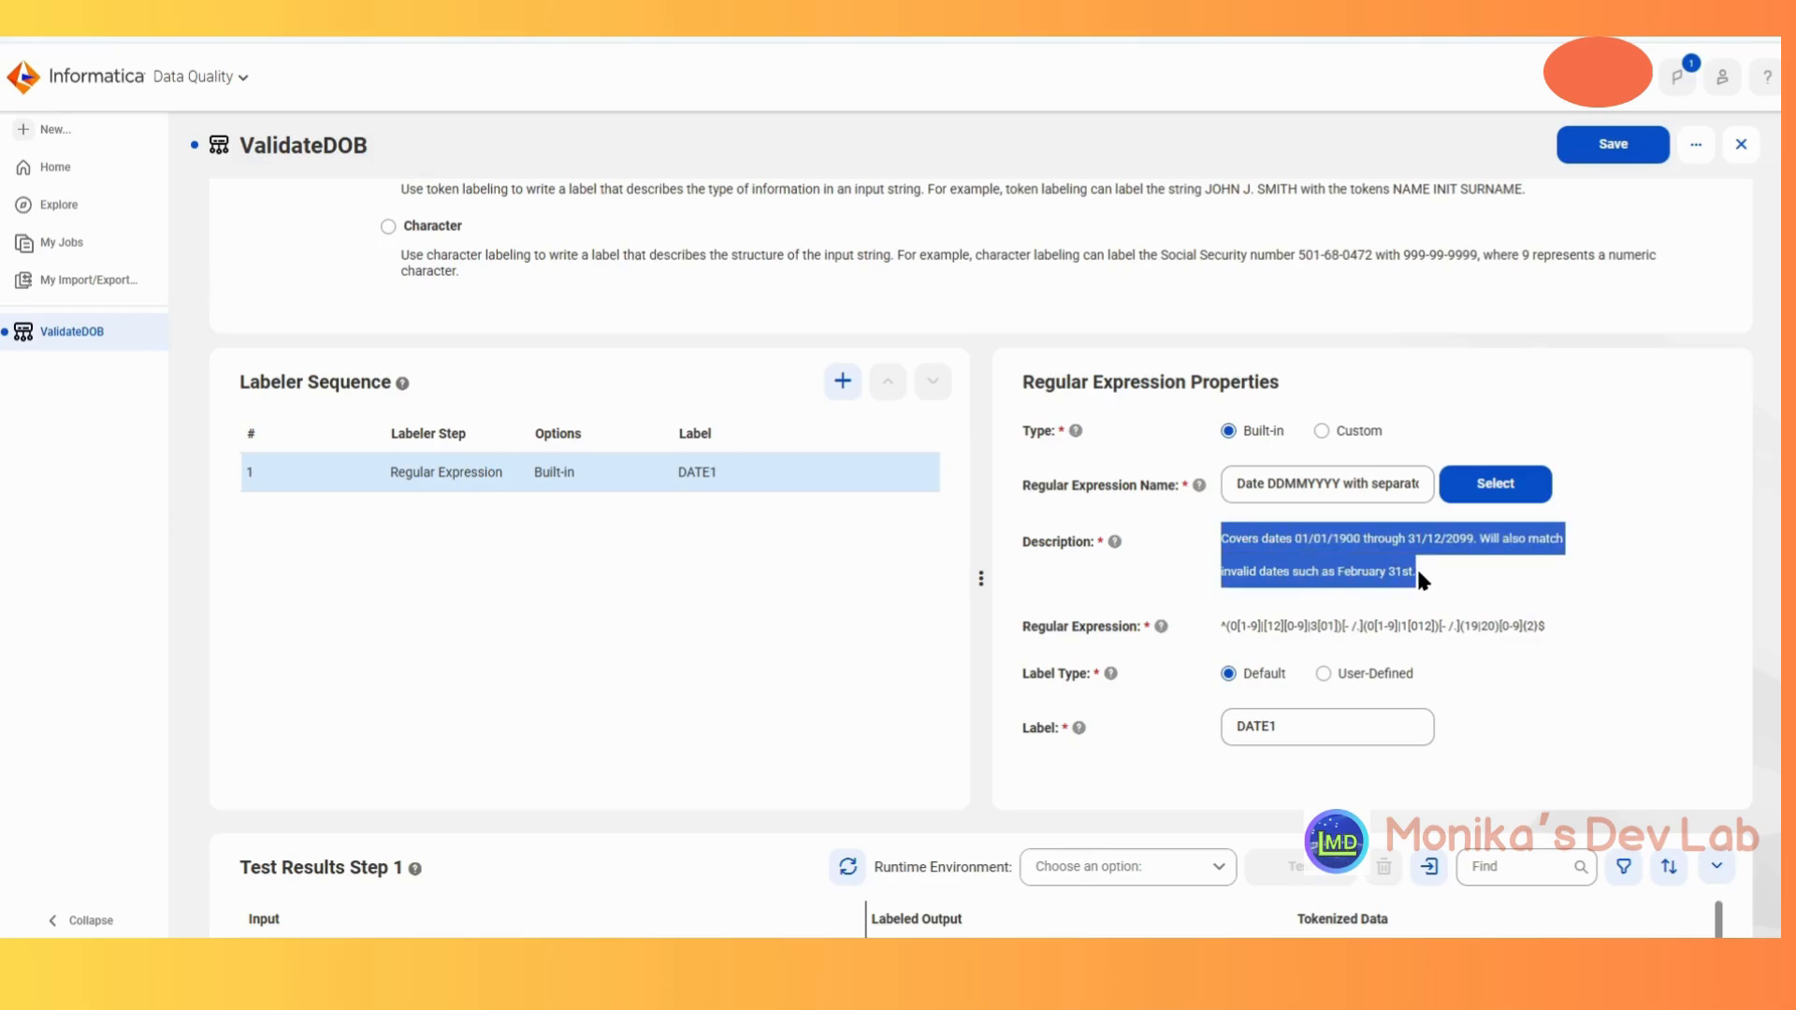
click(1376, 550)
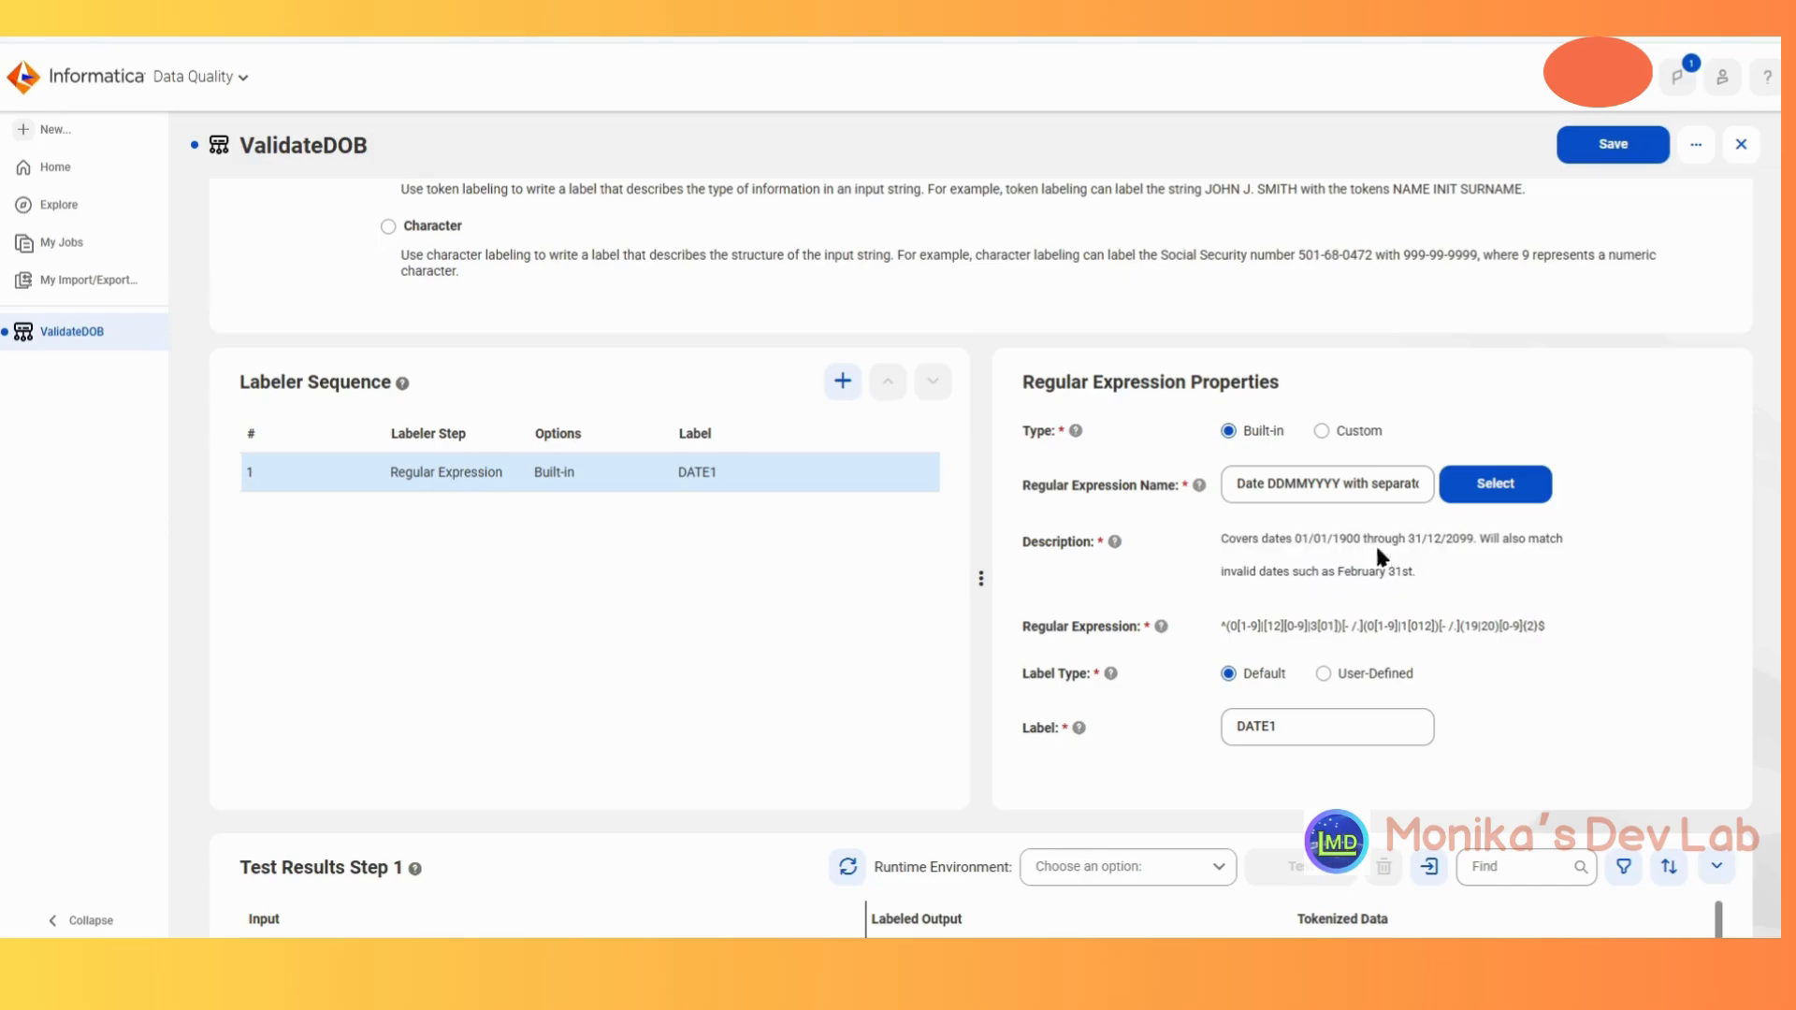
Switch the step's label type to User-Defined and enter VALID_DATE as the label
click(1324, 675)
click(1352, 730)
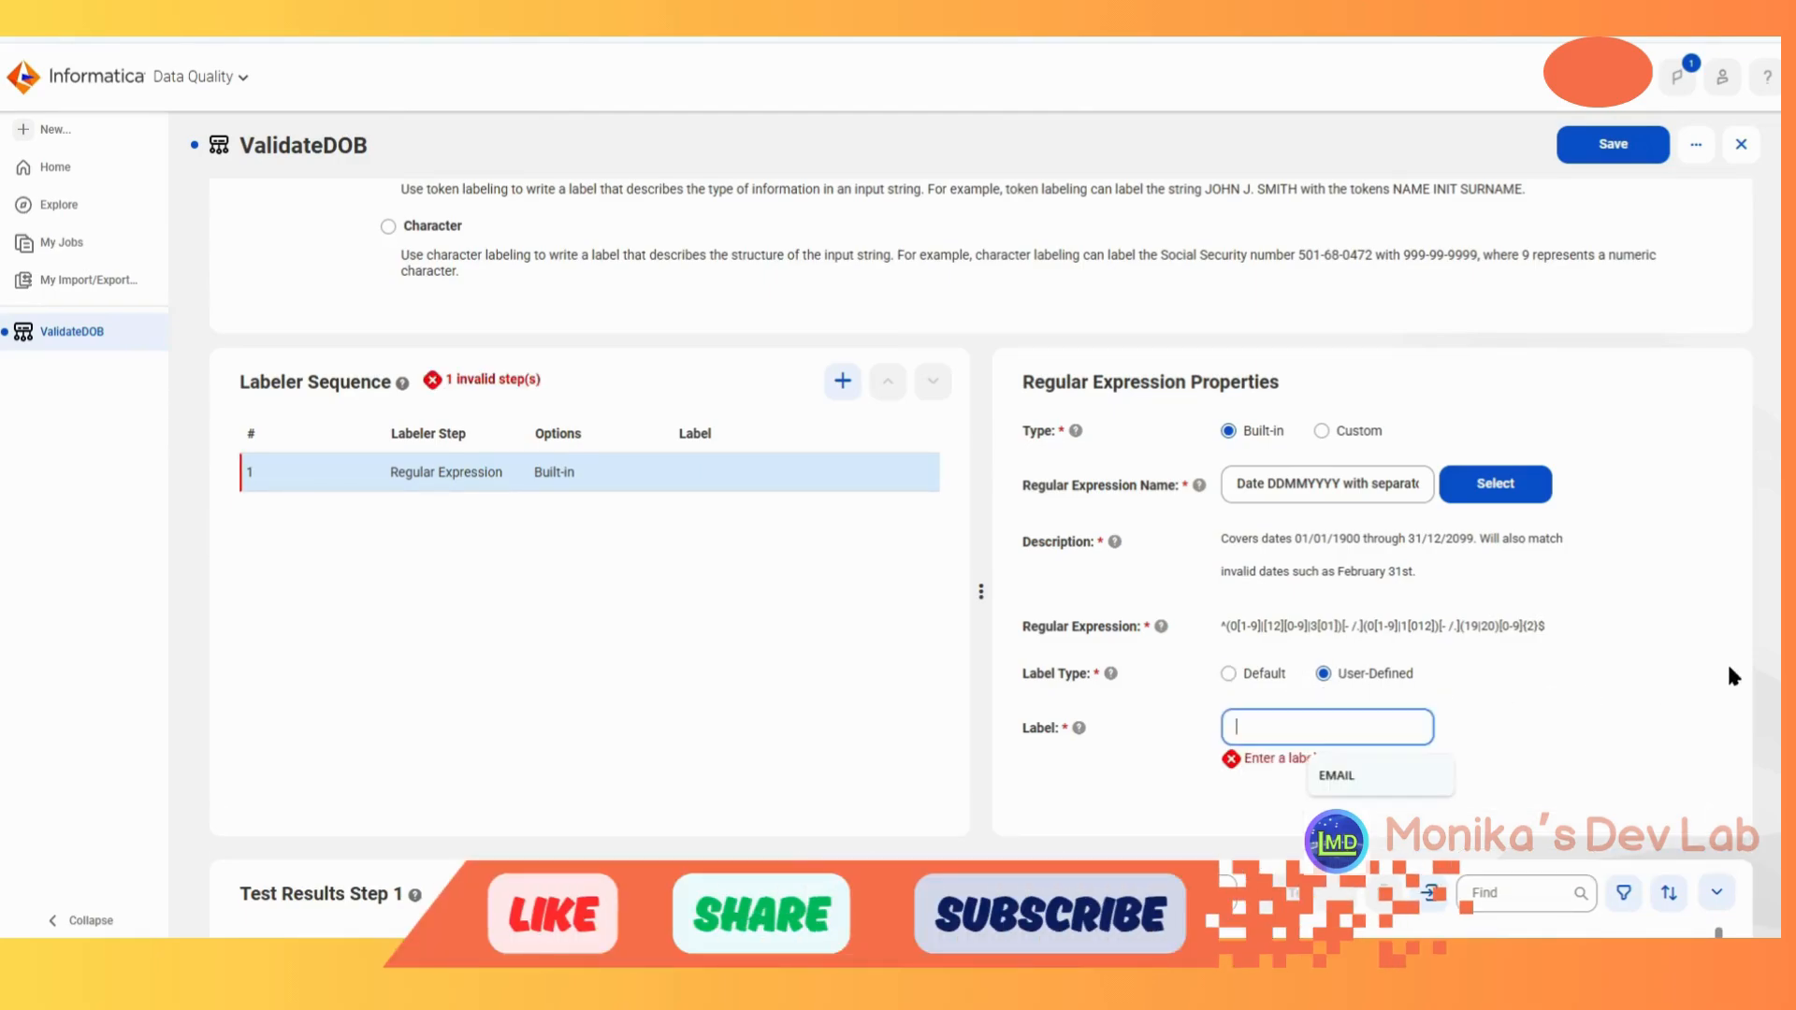
text(VA)
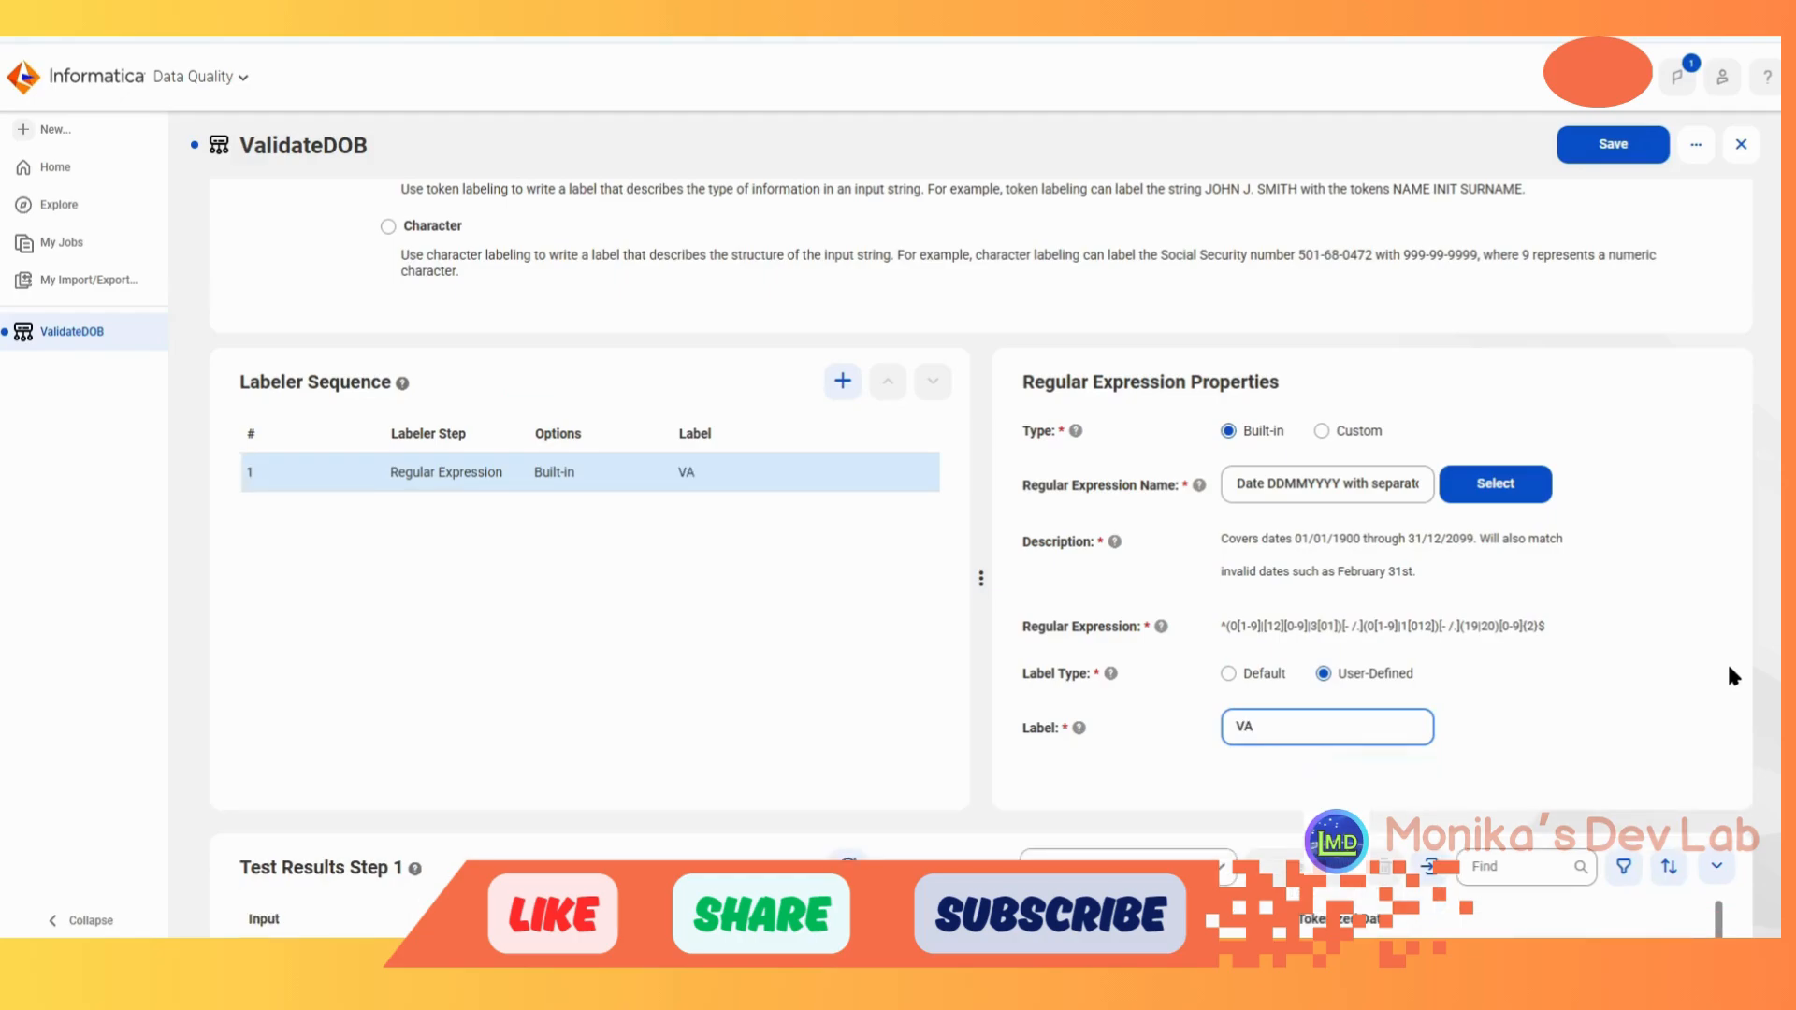
text(LID_)
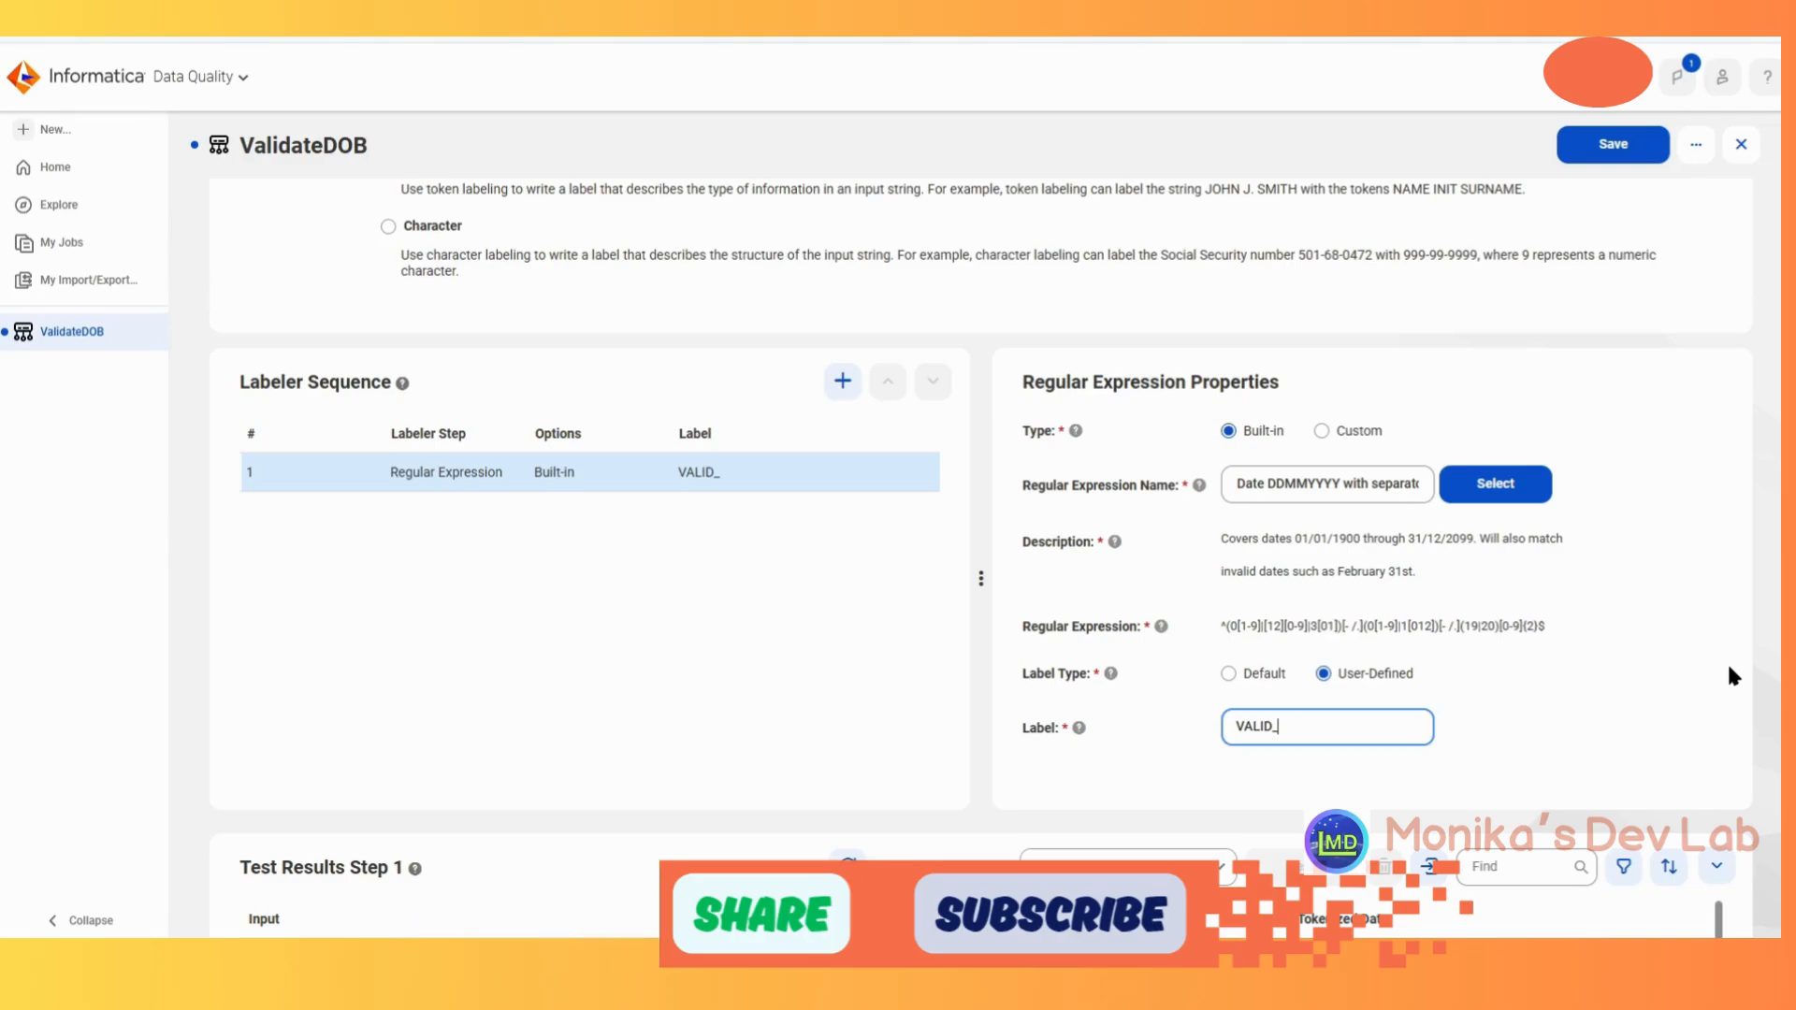
text(DATE)
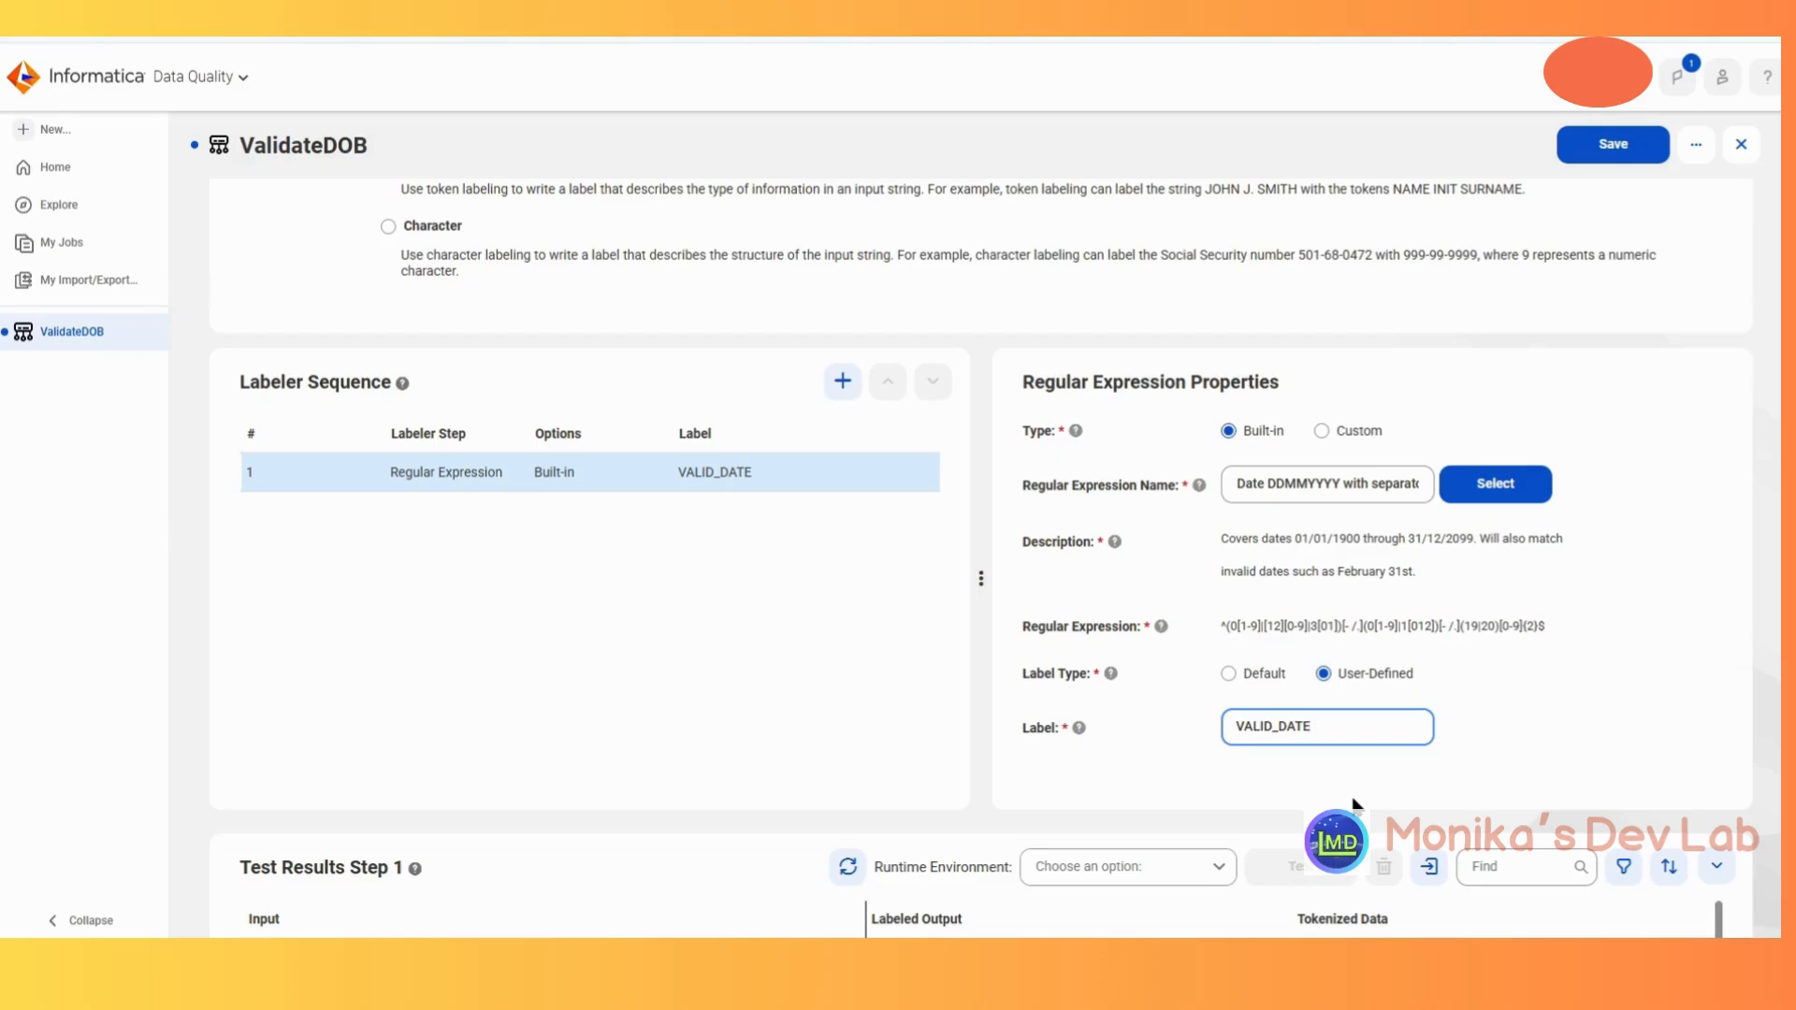
scroll(1503, 693, down, 2)
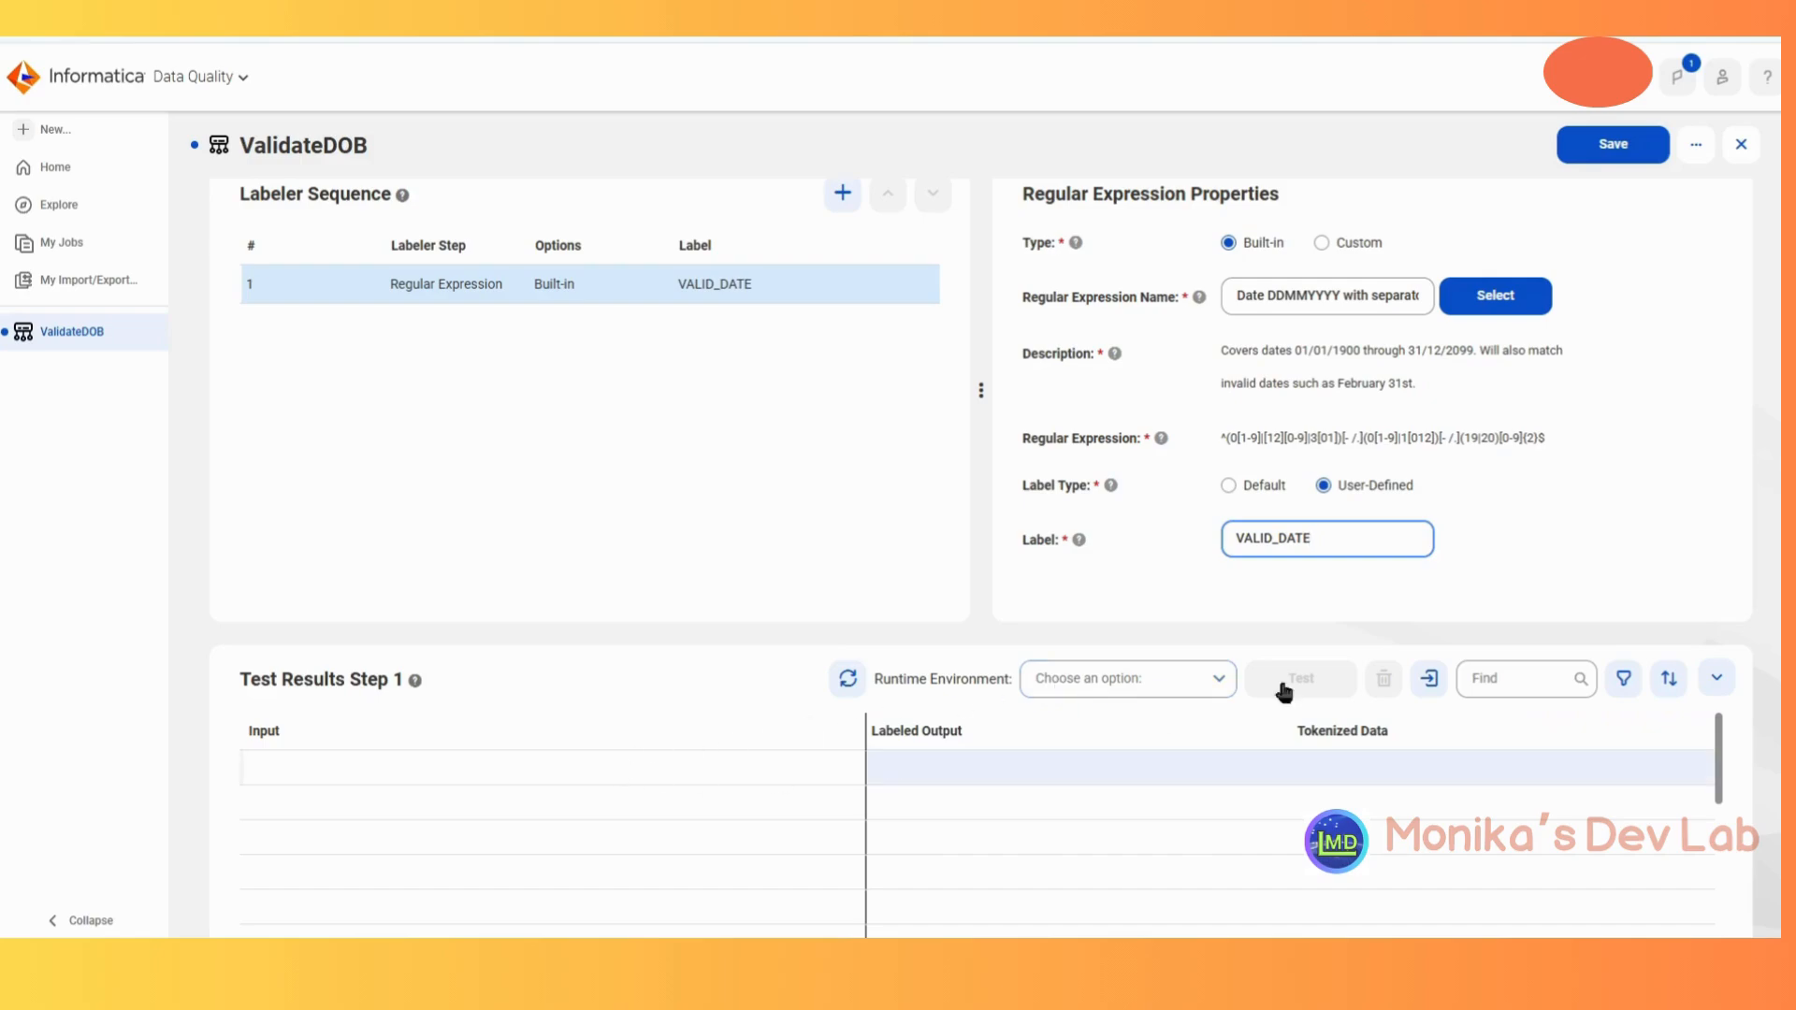
click(1573, 558)
Enter the test inputs 02/03/2022, 22 and 2022 in separate rows of the step's test results table
click(400, 775)
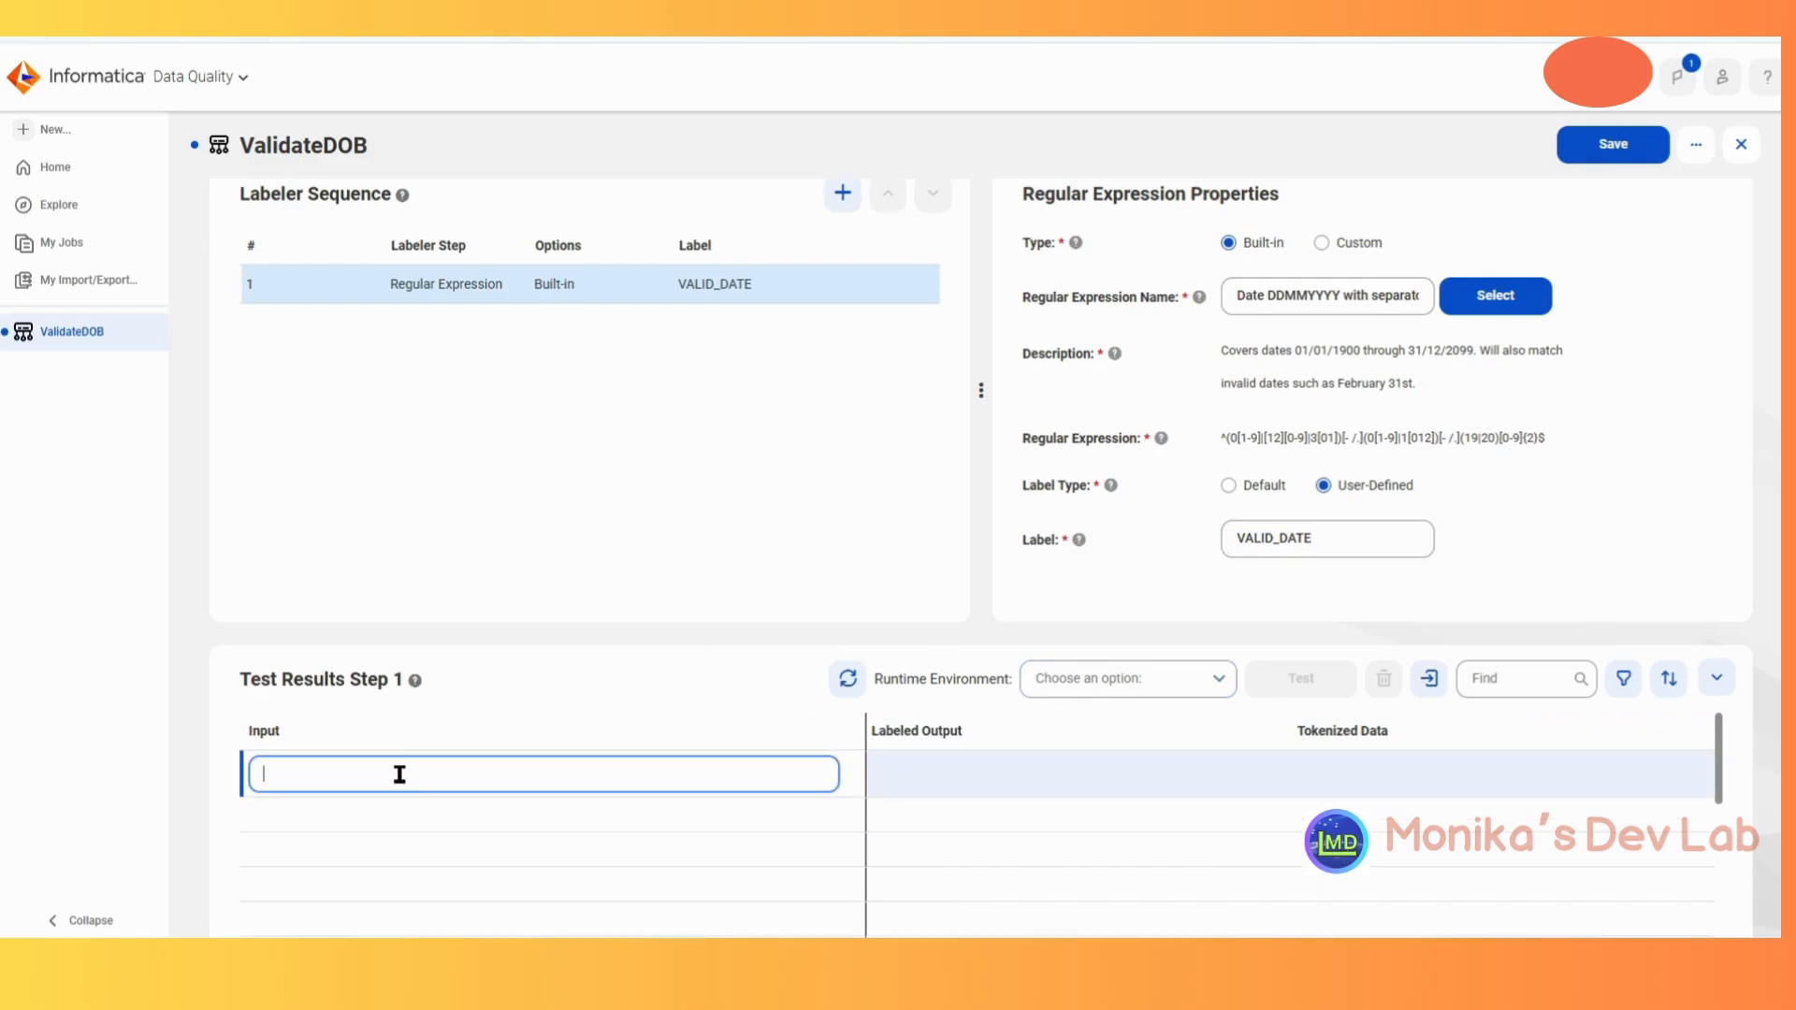
text(2022)
key(BackSpace)
key(BackSpace)
key(BackSpace)
key(BackSpace)
text(02/03/2022)
click(309, 811)
text(22)
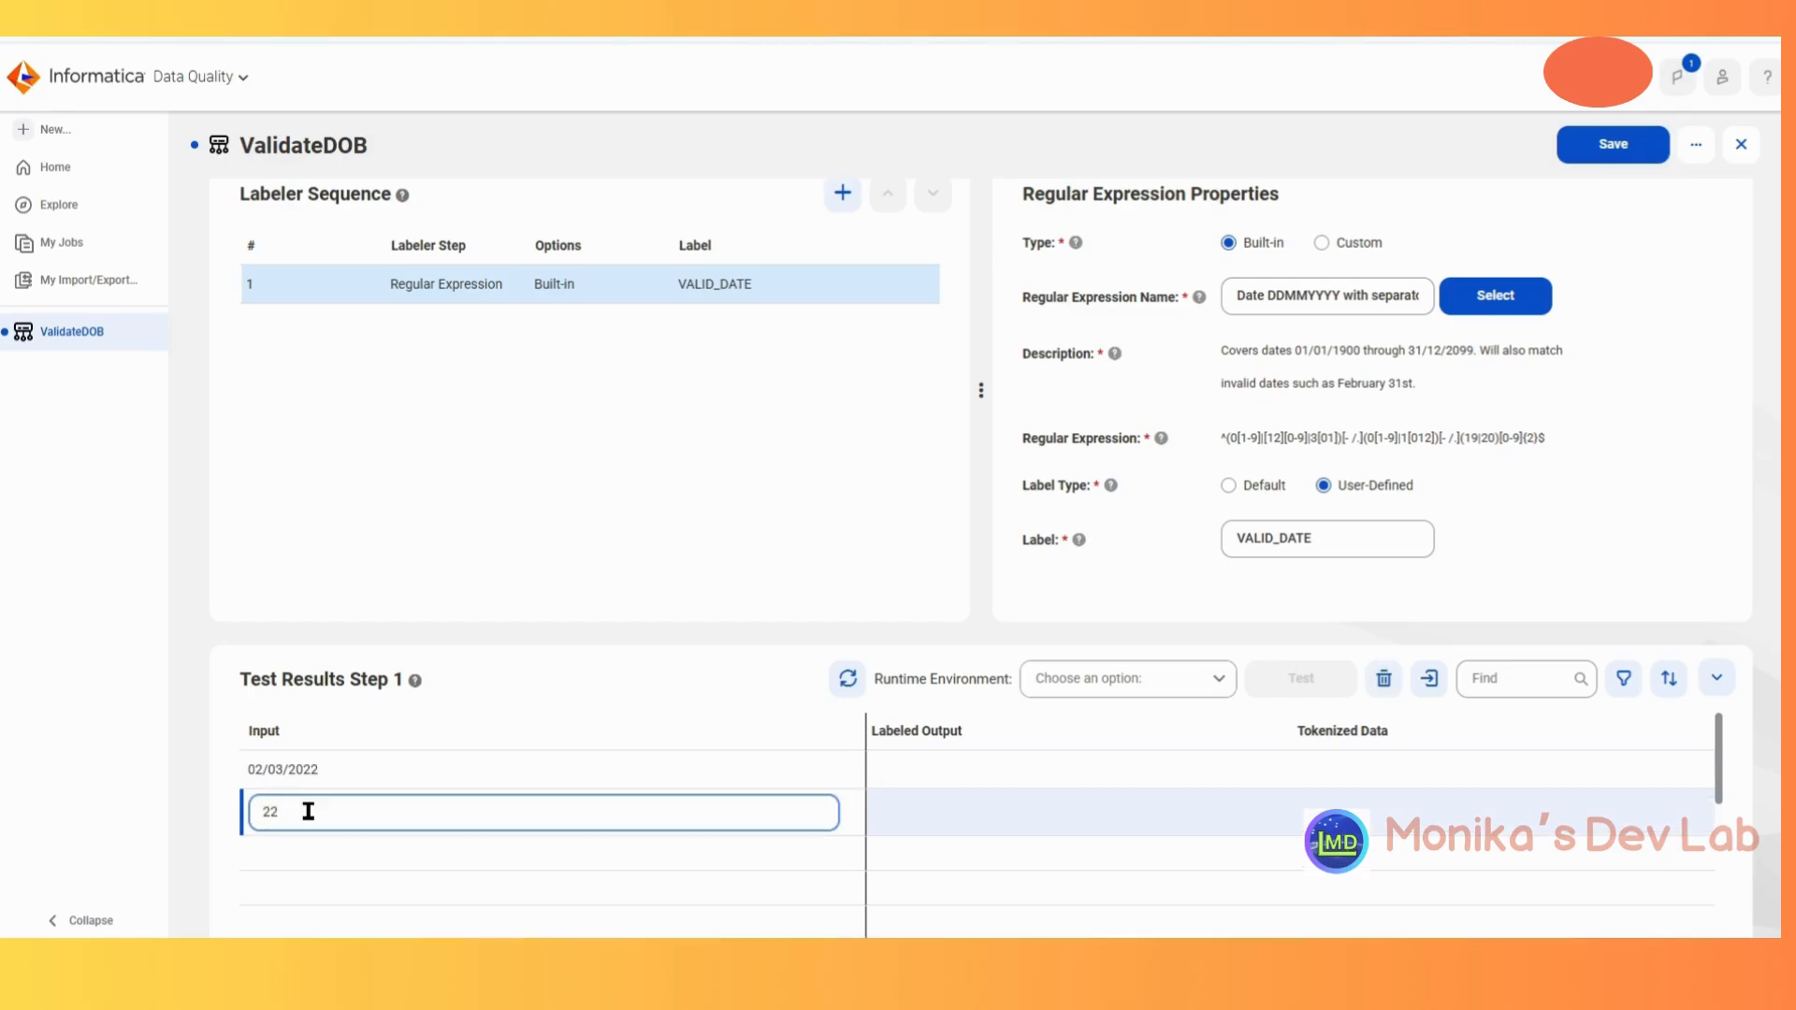
click(269, 856)
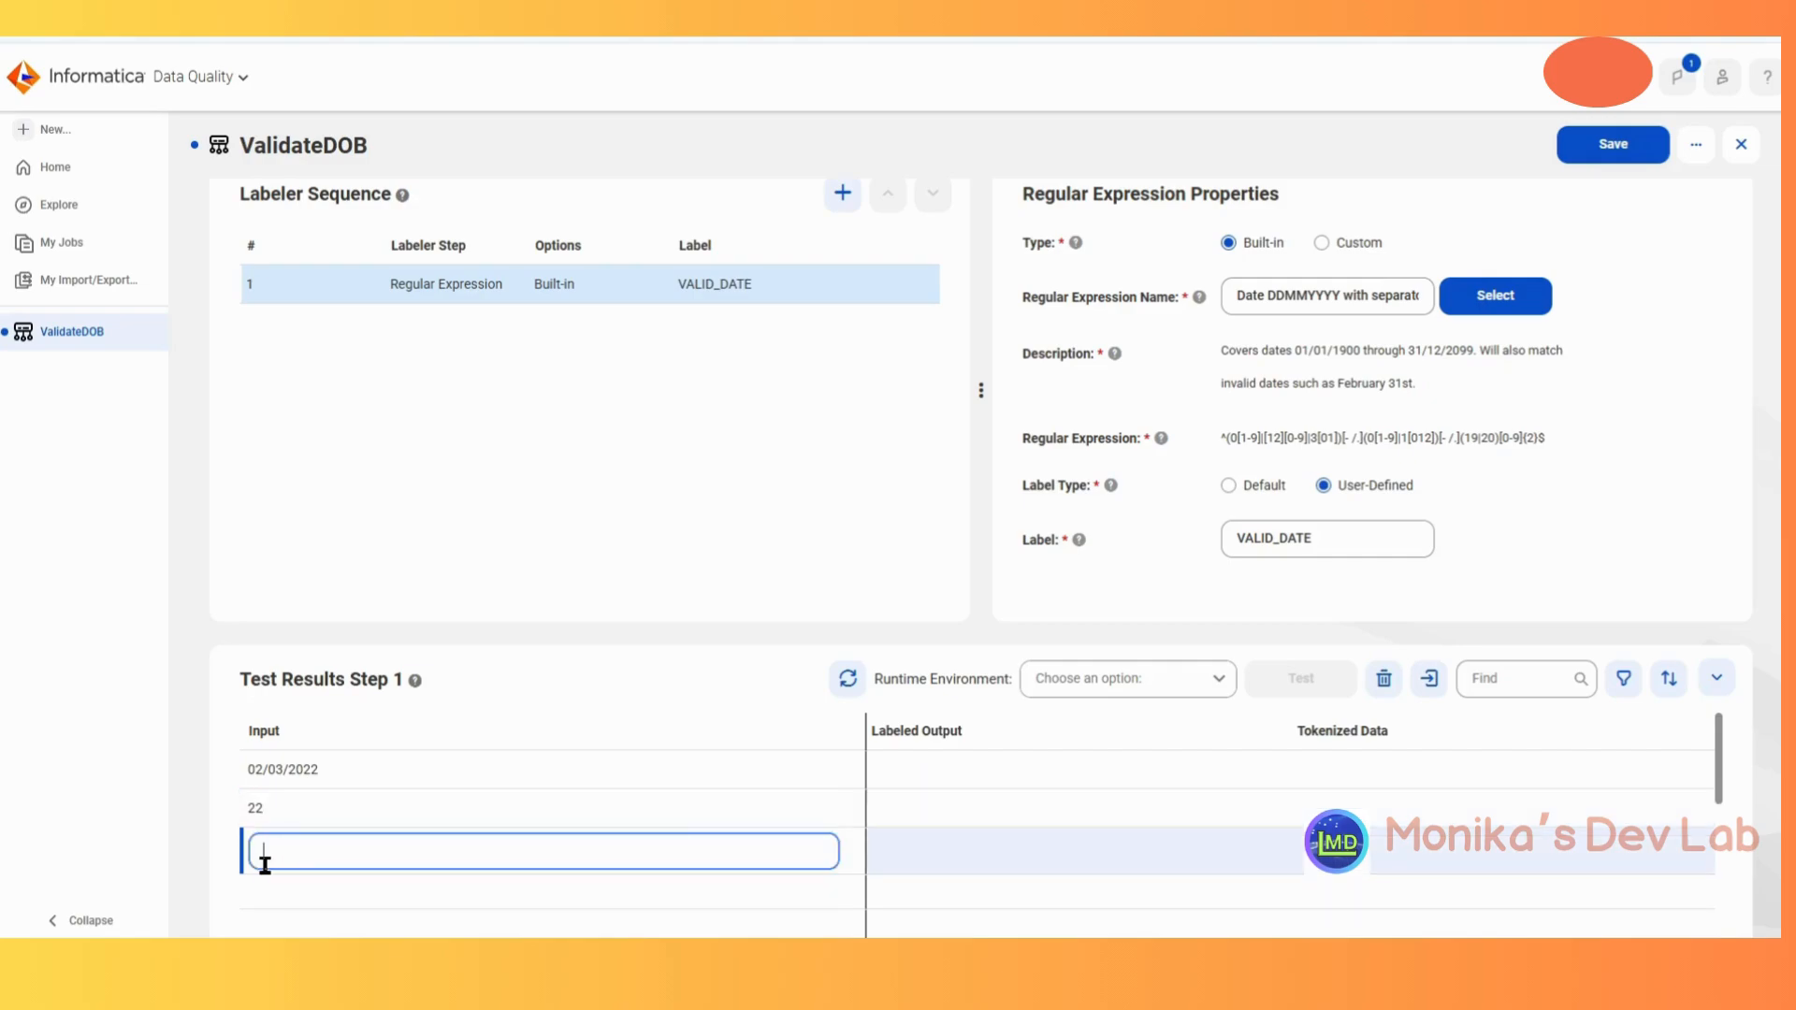
text(2022)
Set the runtime environment to TEST, run the test and check the labeled output of the first row
click(1219, 682)
click(1076, 751)
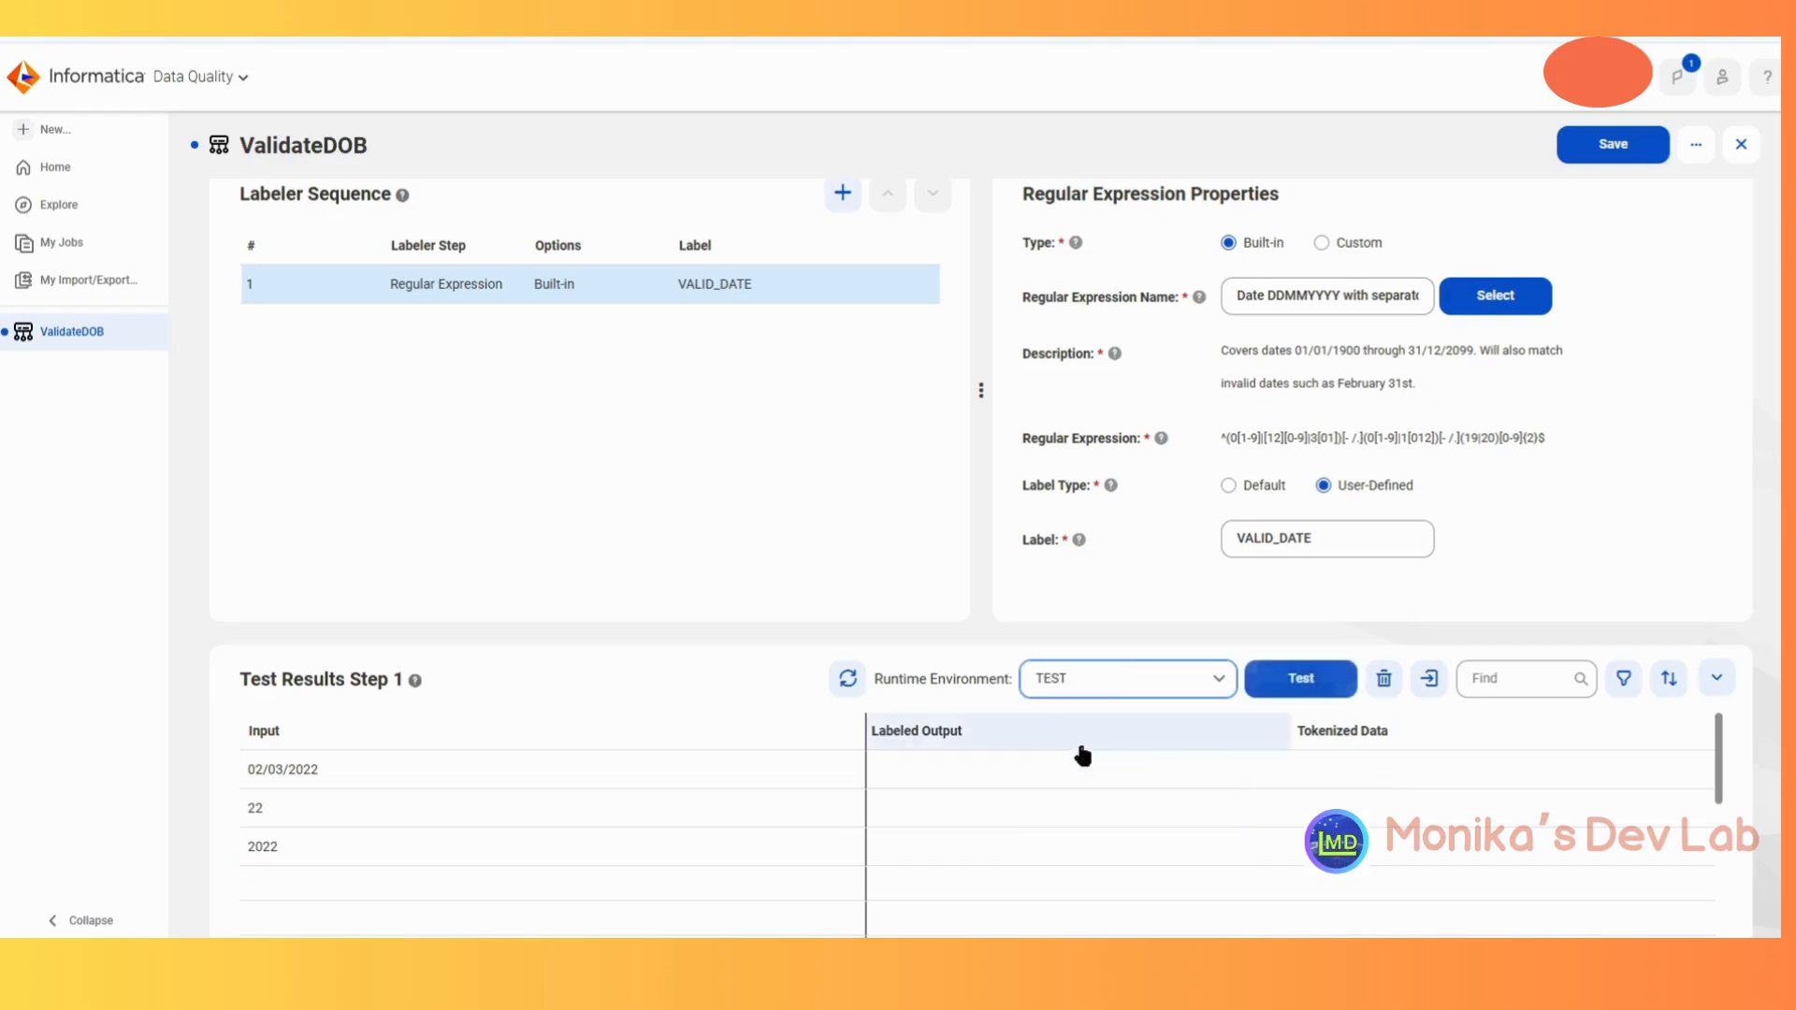
click(1289, 678)
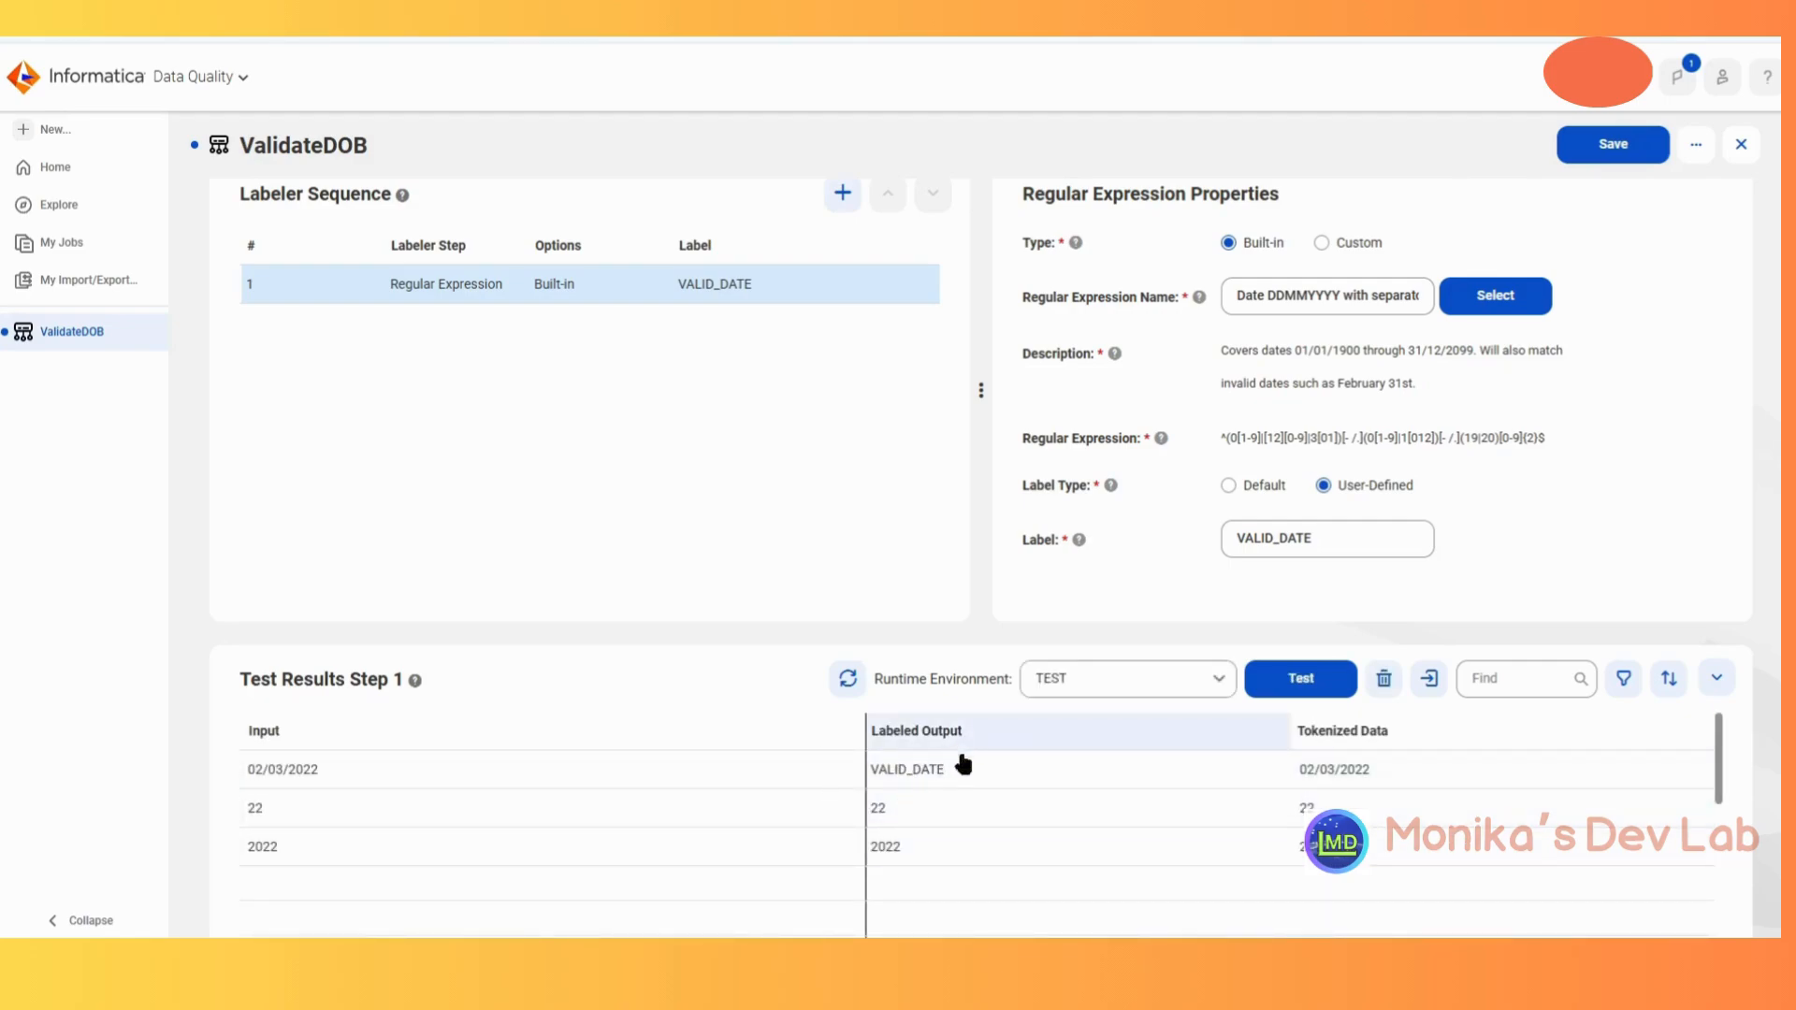
drag(945, 769, 871, 768)
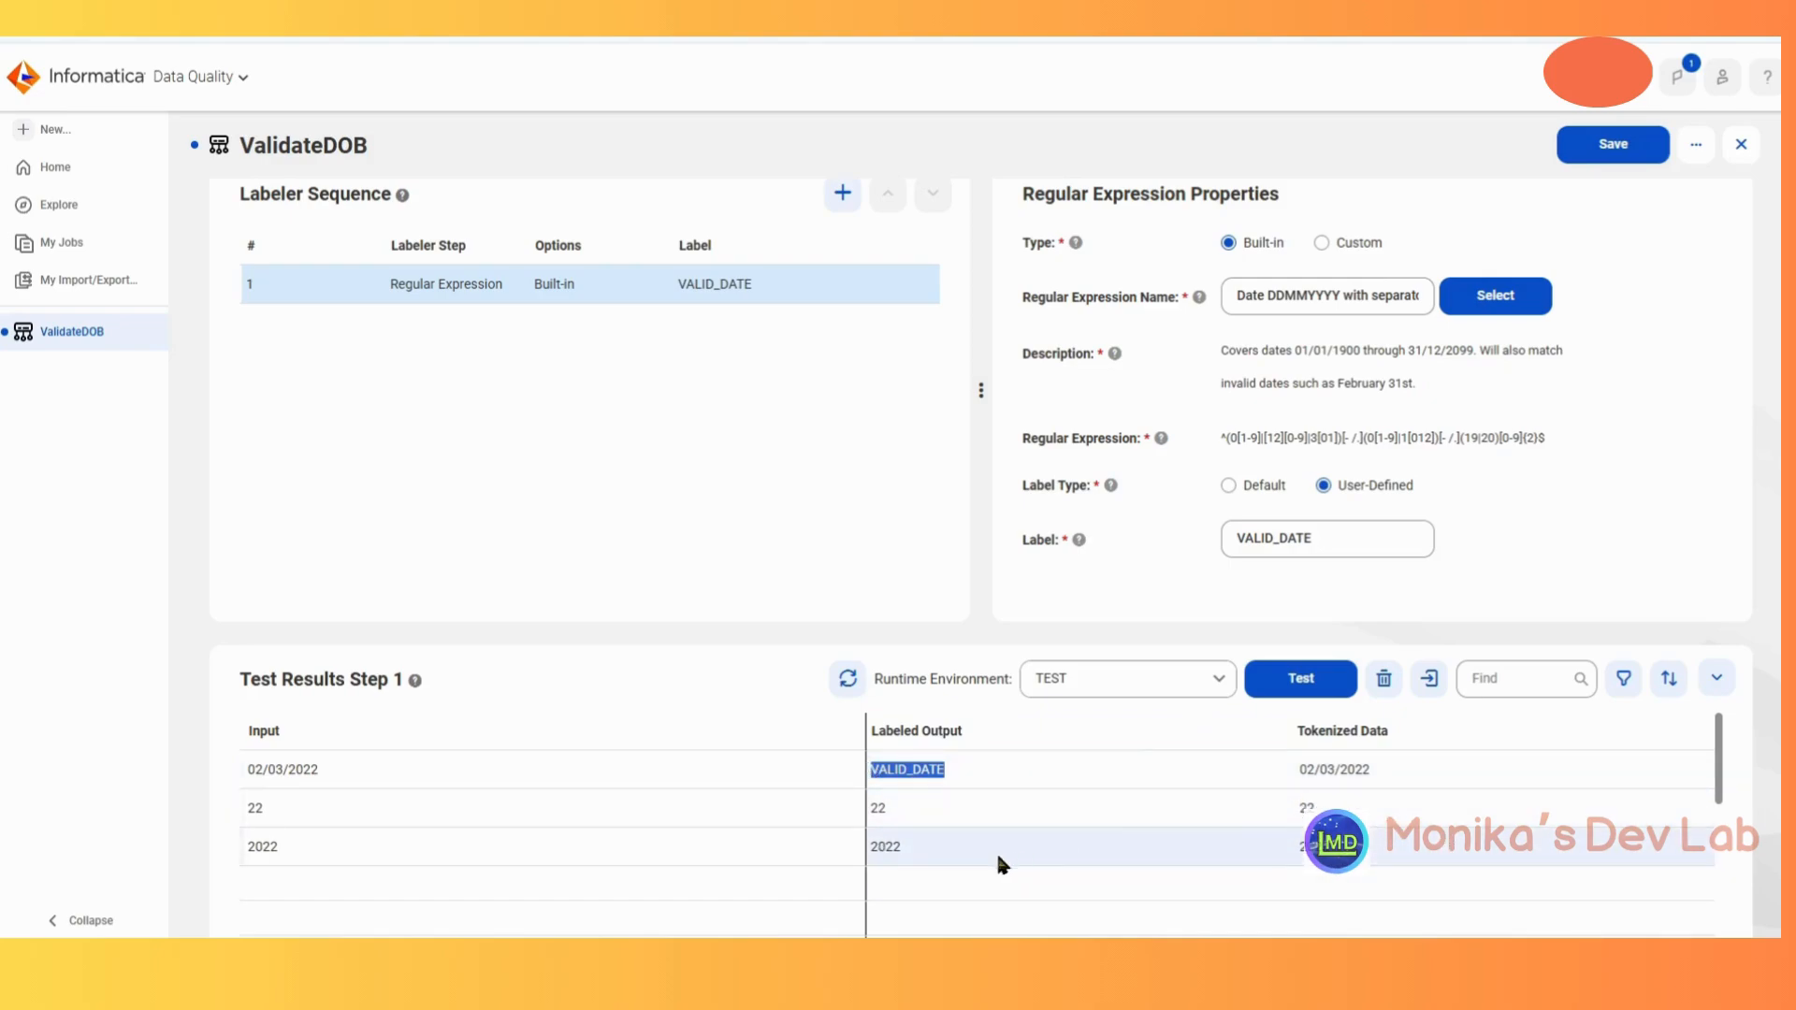
Search the built-in regular expressions for "date" and replace the labeler step's expression with "Date YYYYMMDD with separators"
click(1511, 304)
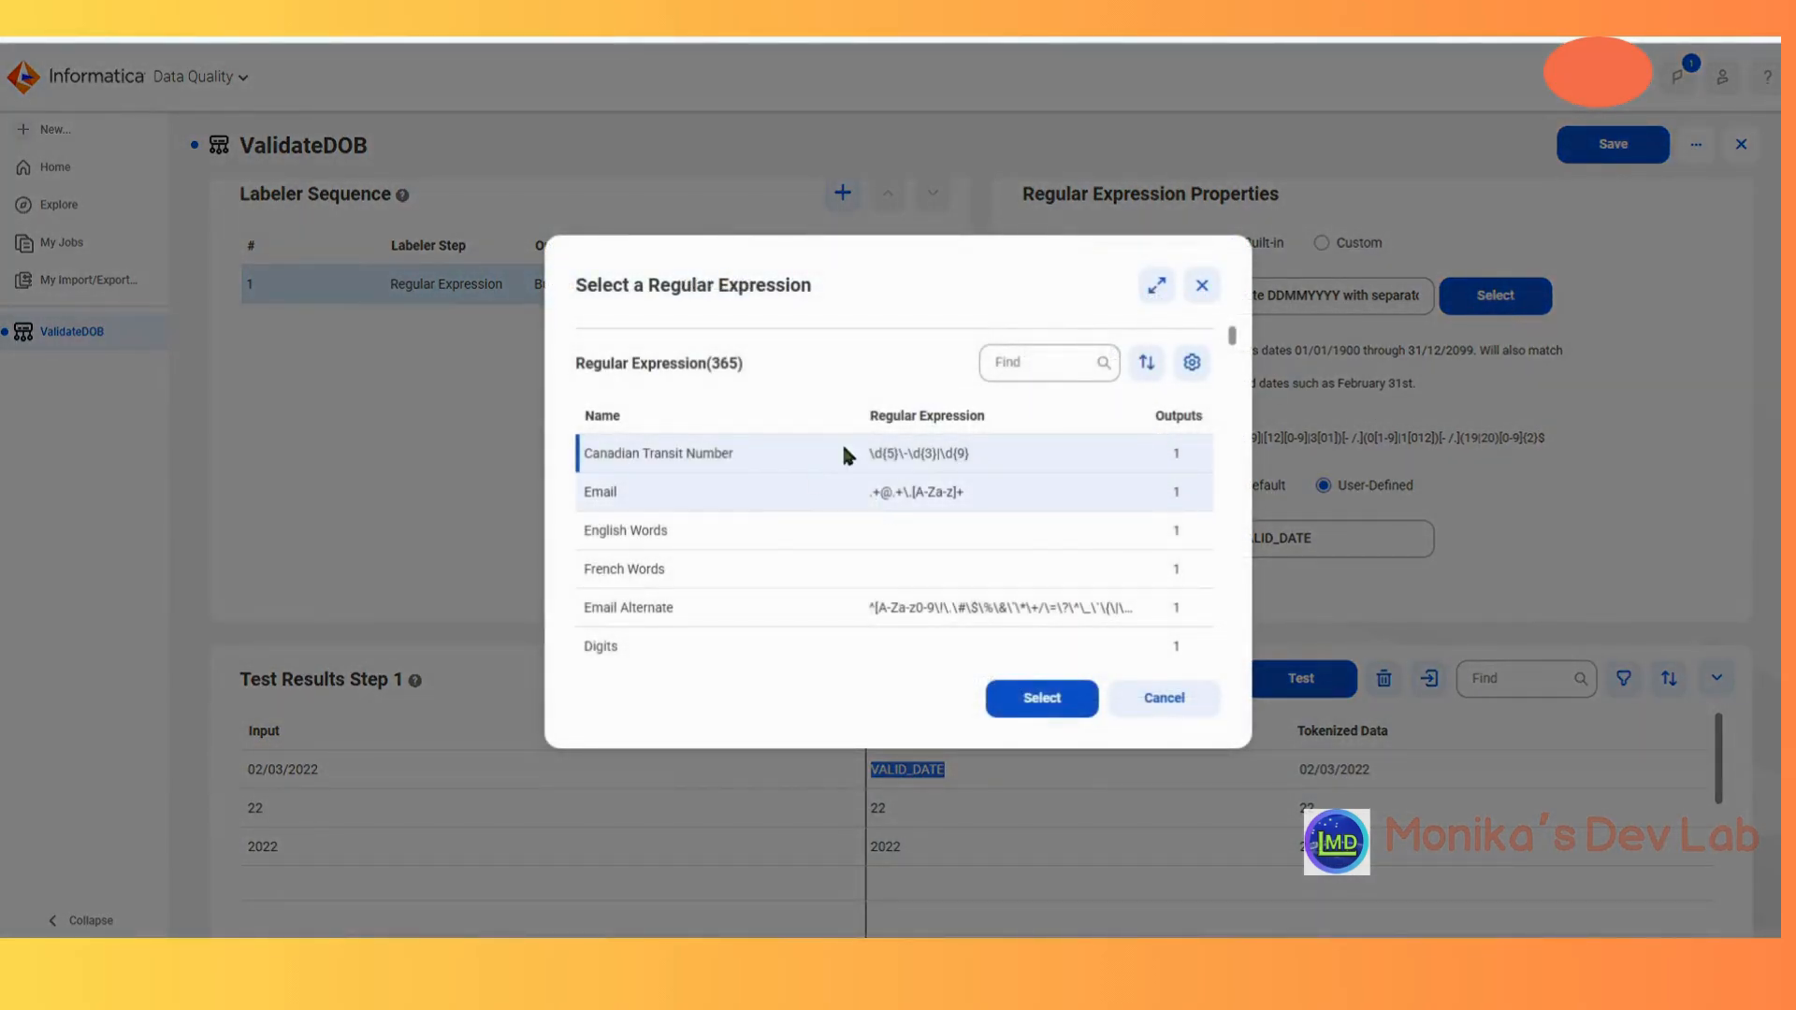
click(1050, 370)
text(date)
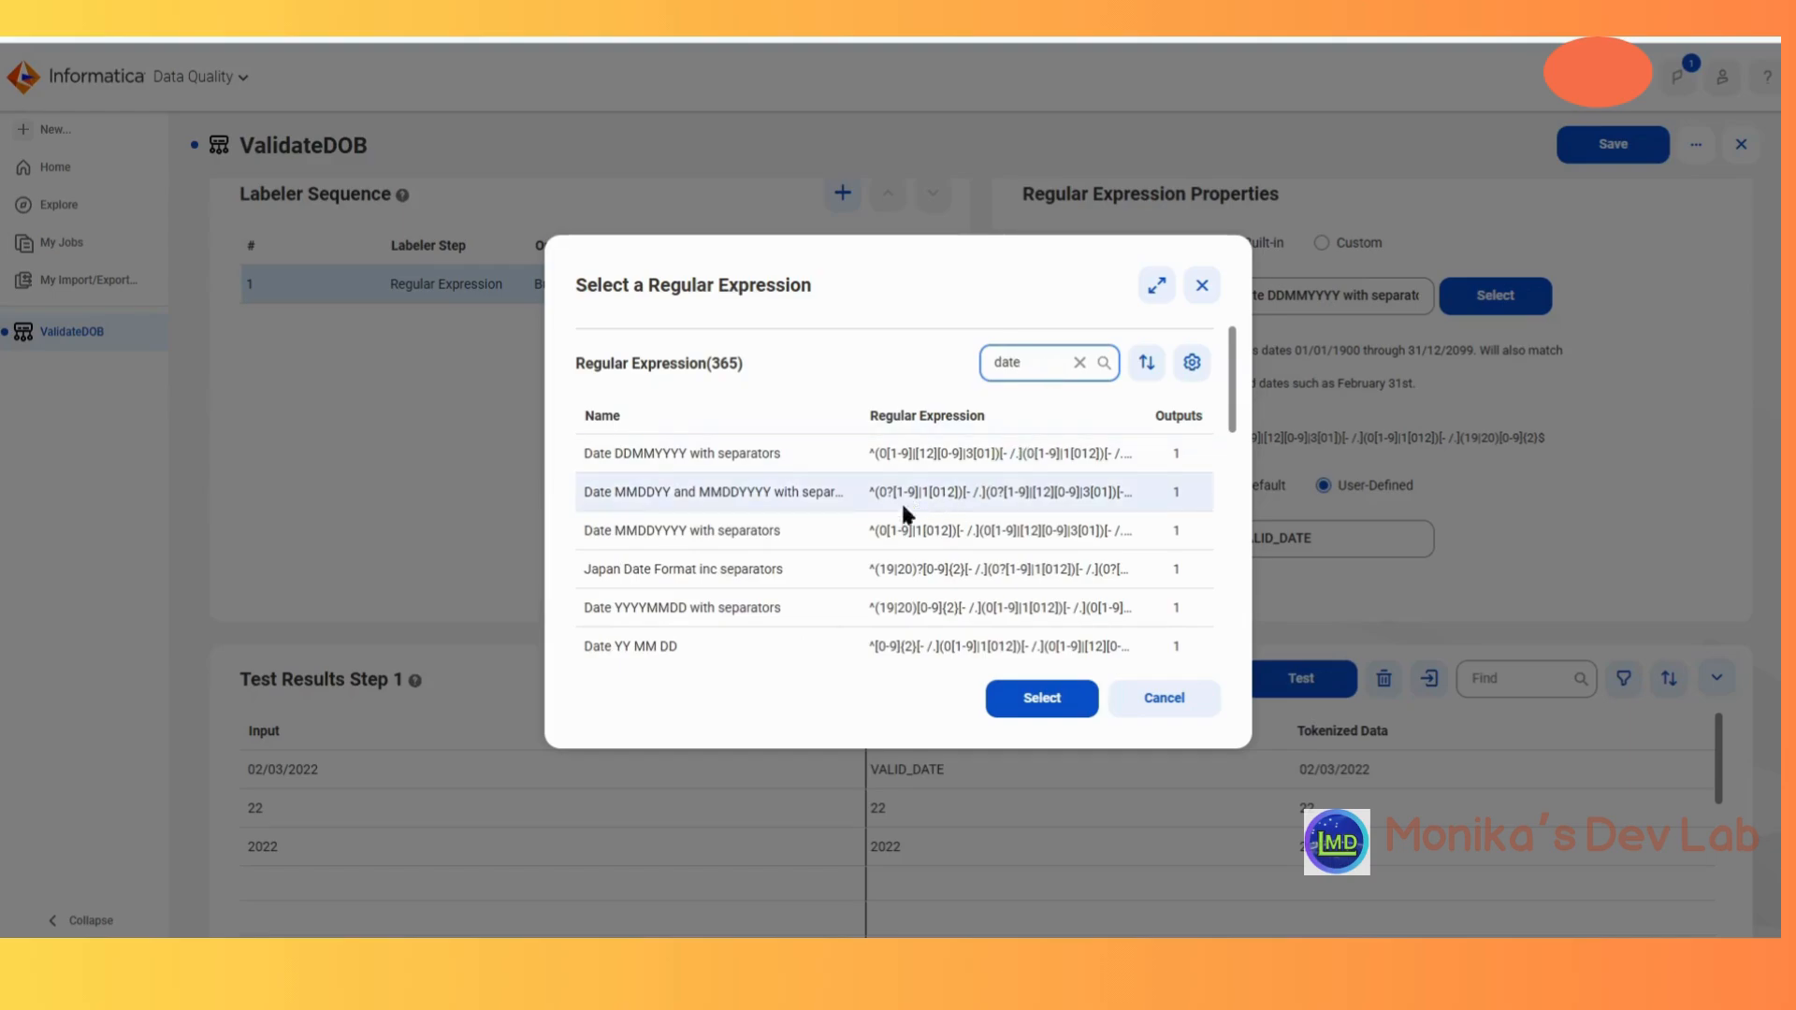
click(653, 617)
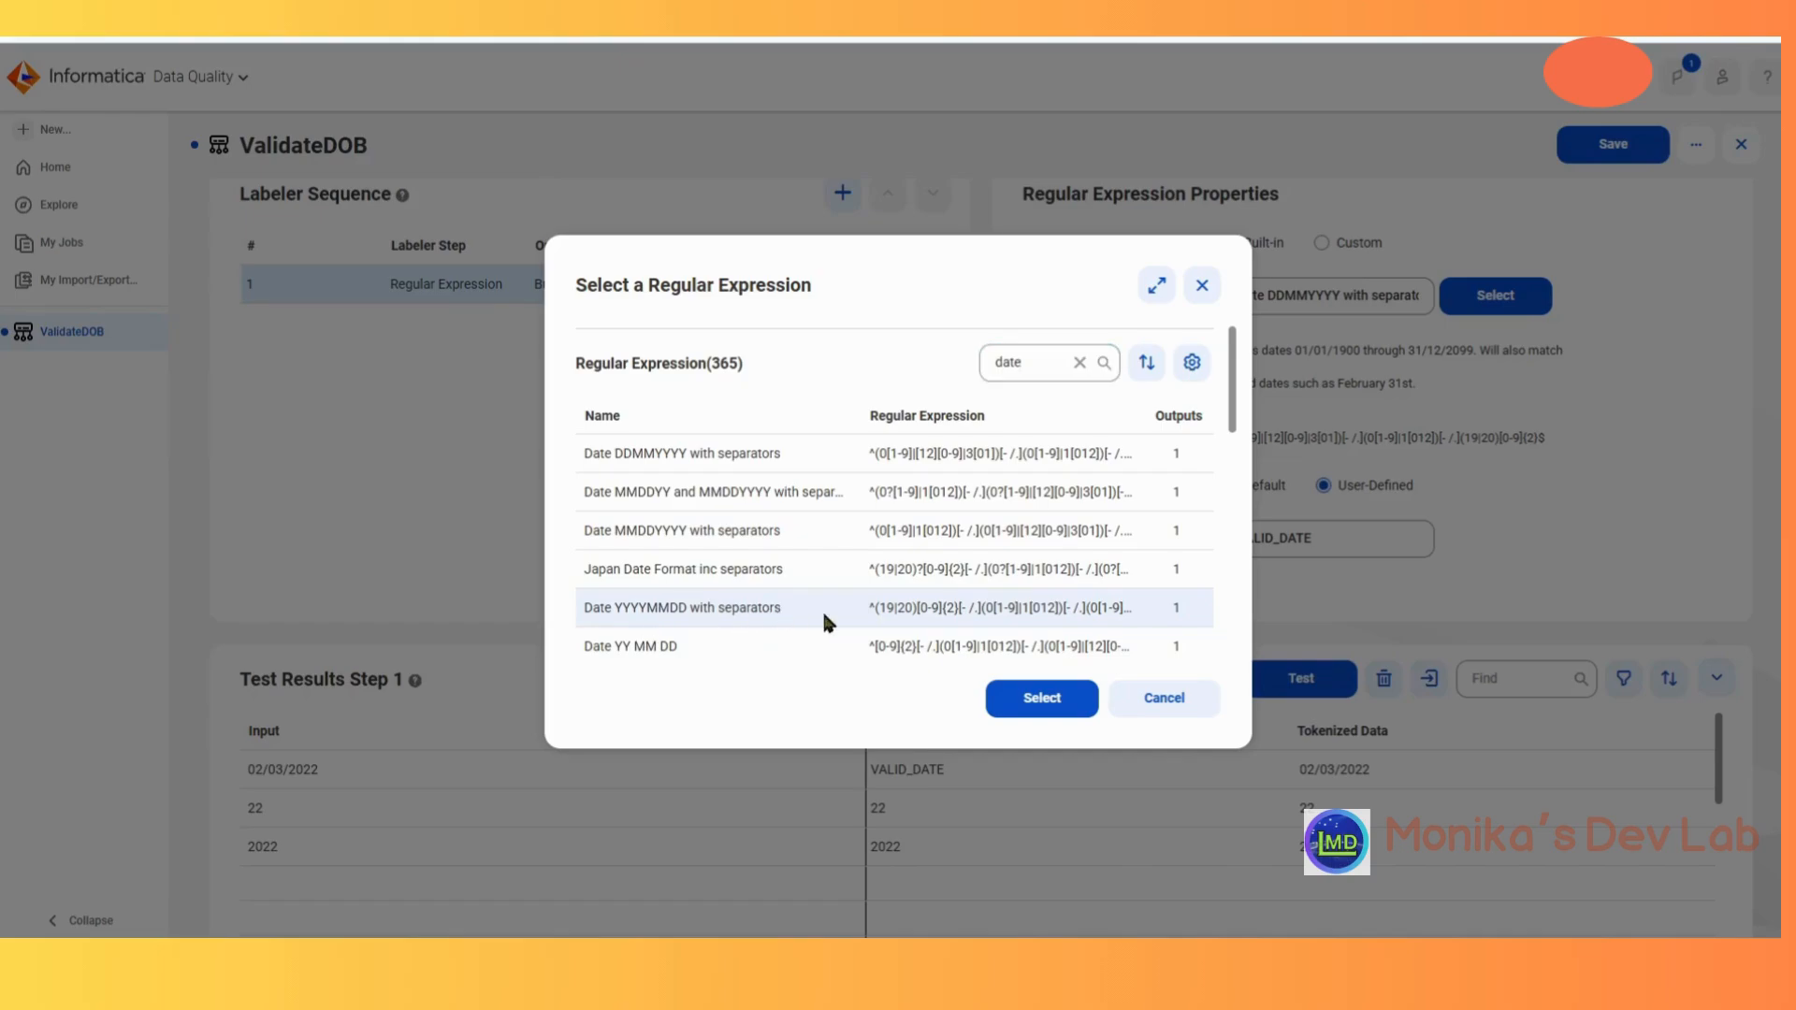
click(1069, 702)
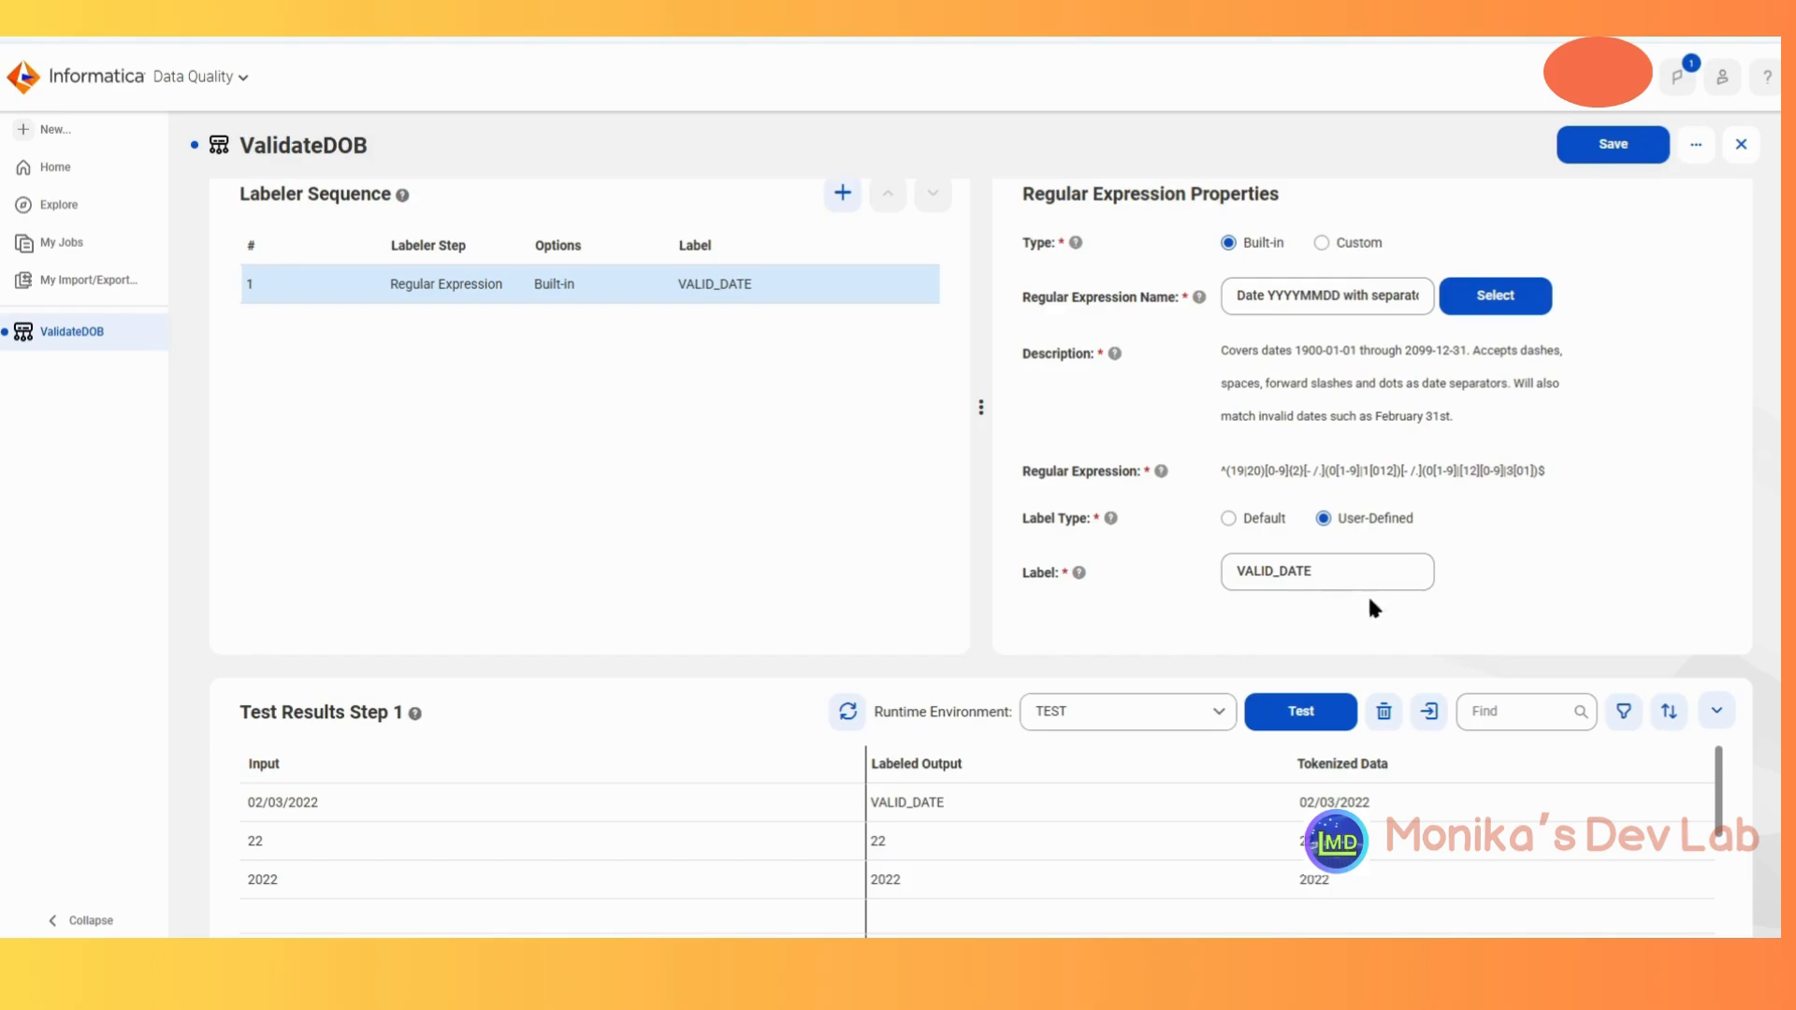
Rerun the test on the existing three inputs with the new expression and check their labeled outputs
scroll(1636, 574, down, 2)
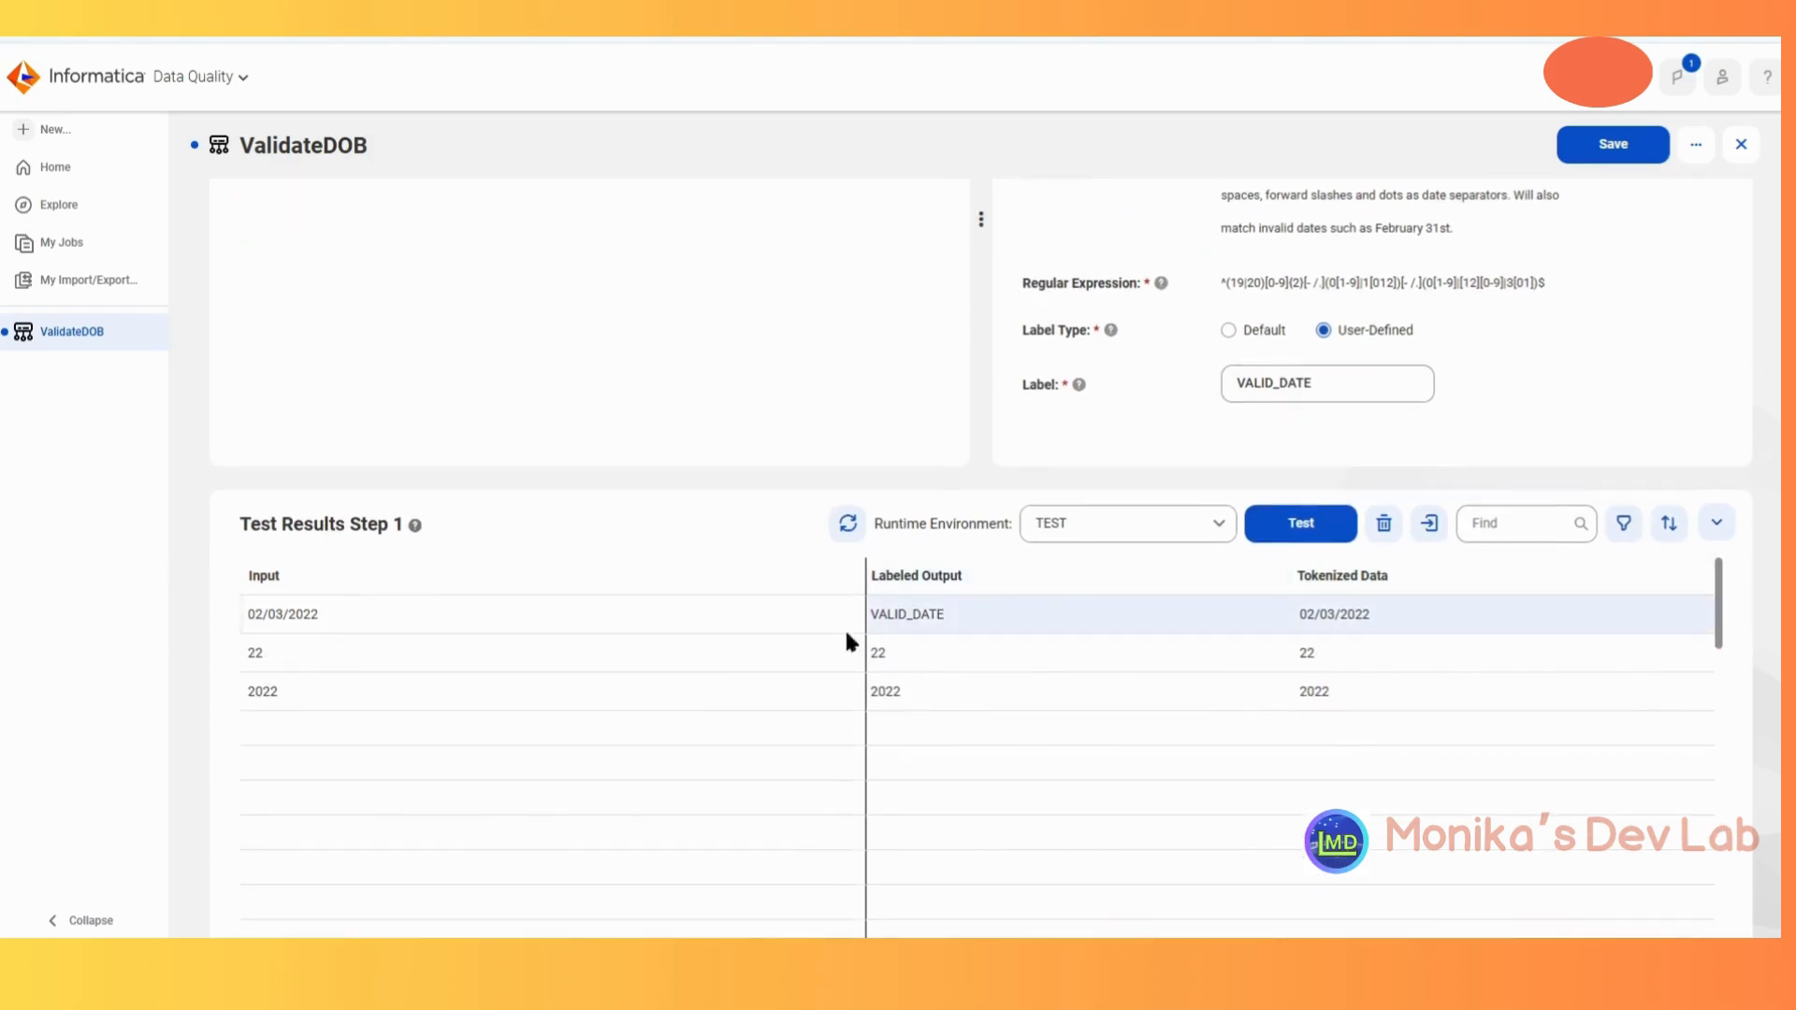
click(1295, 524)
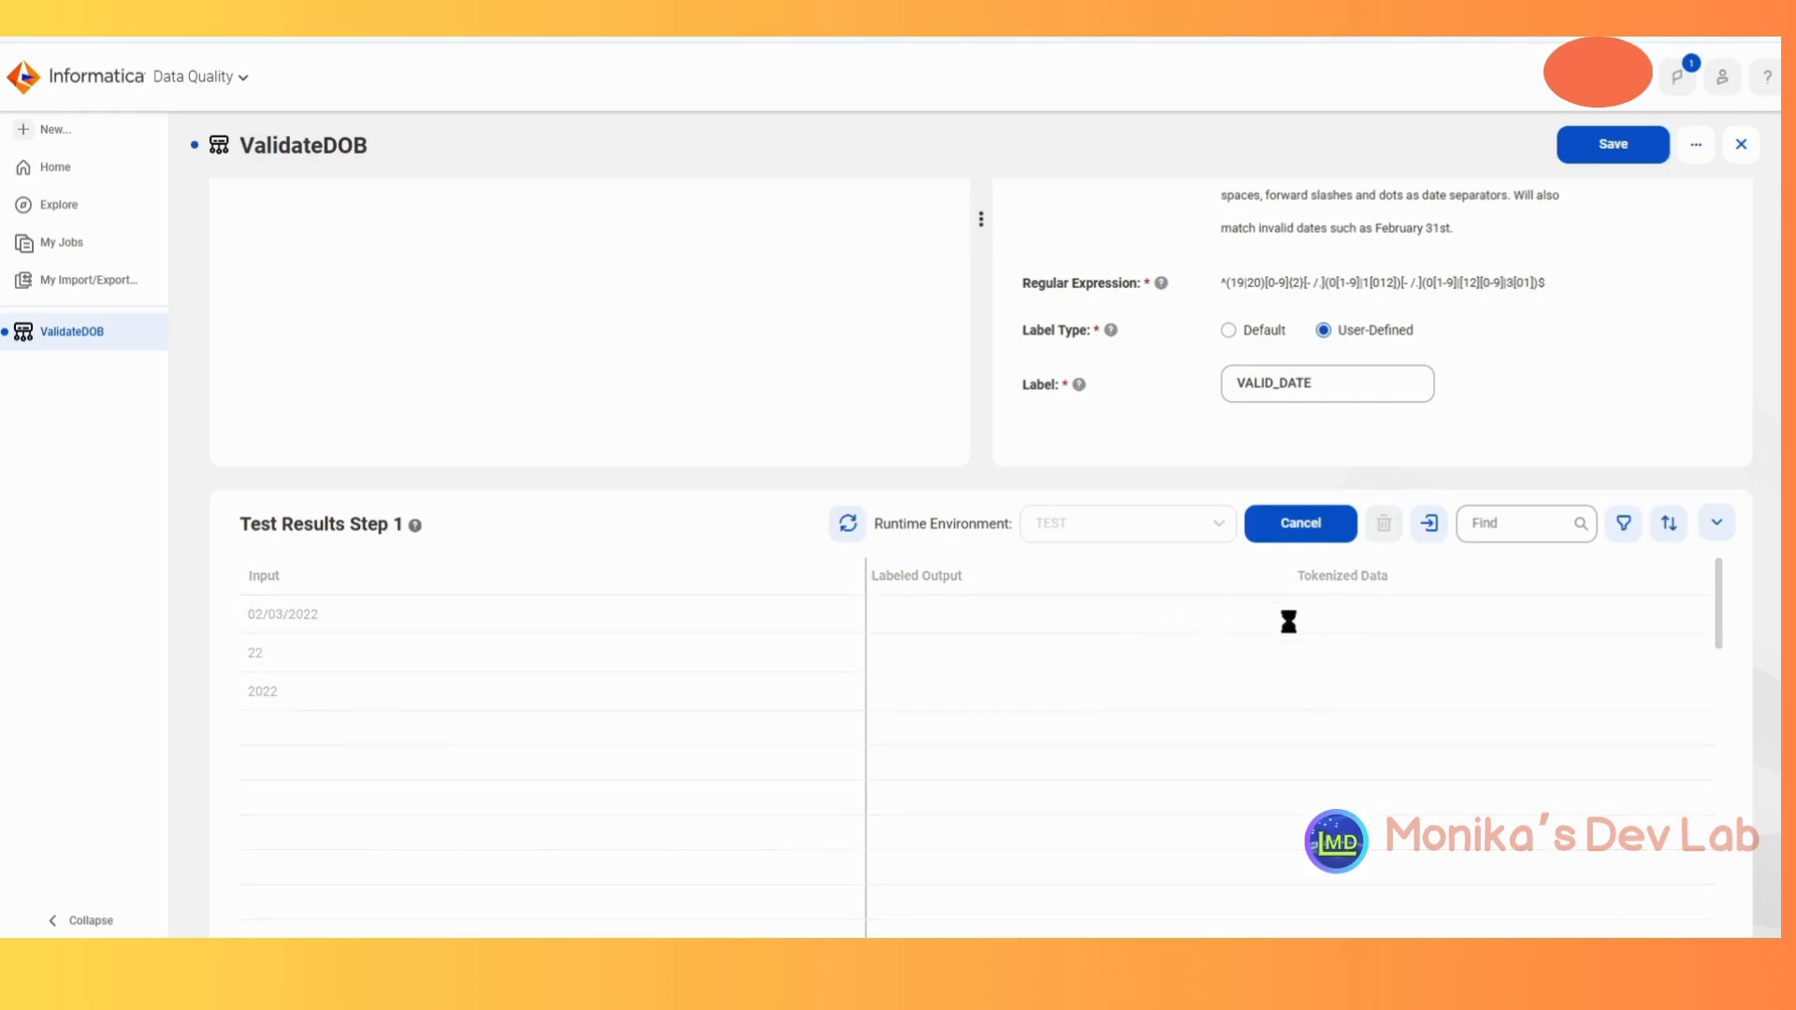
scroll(1674, 433, up, 1)
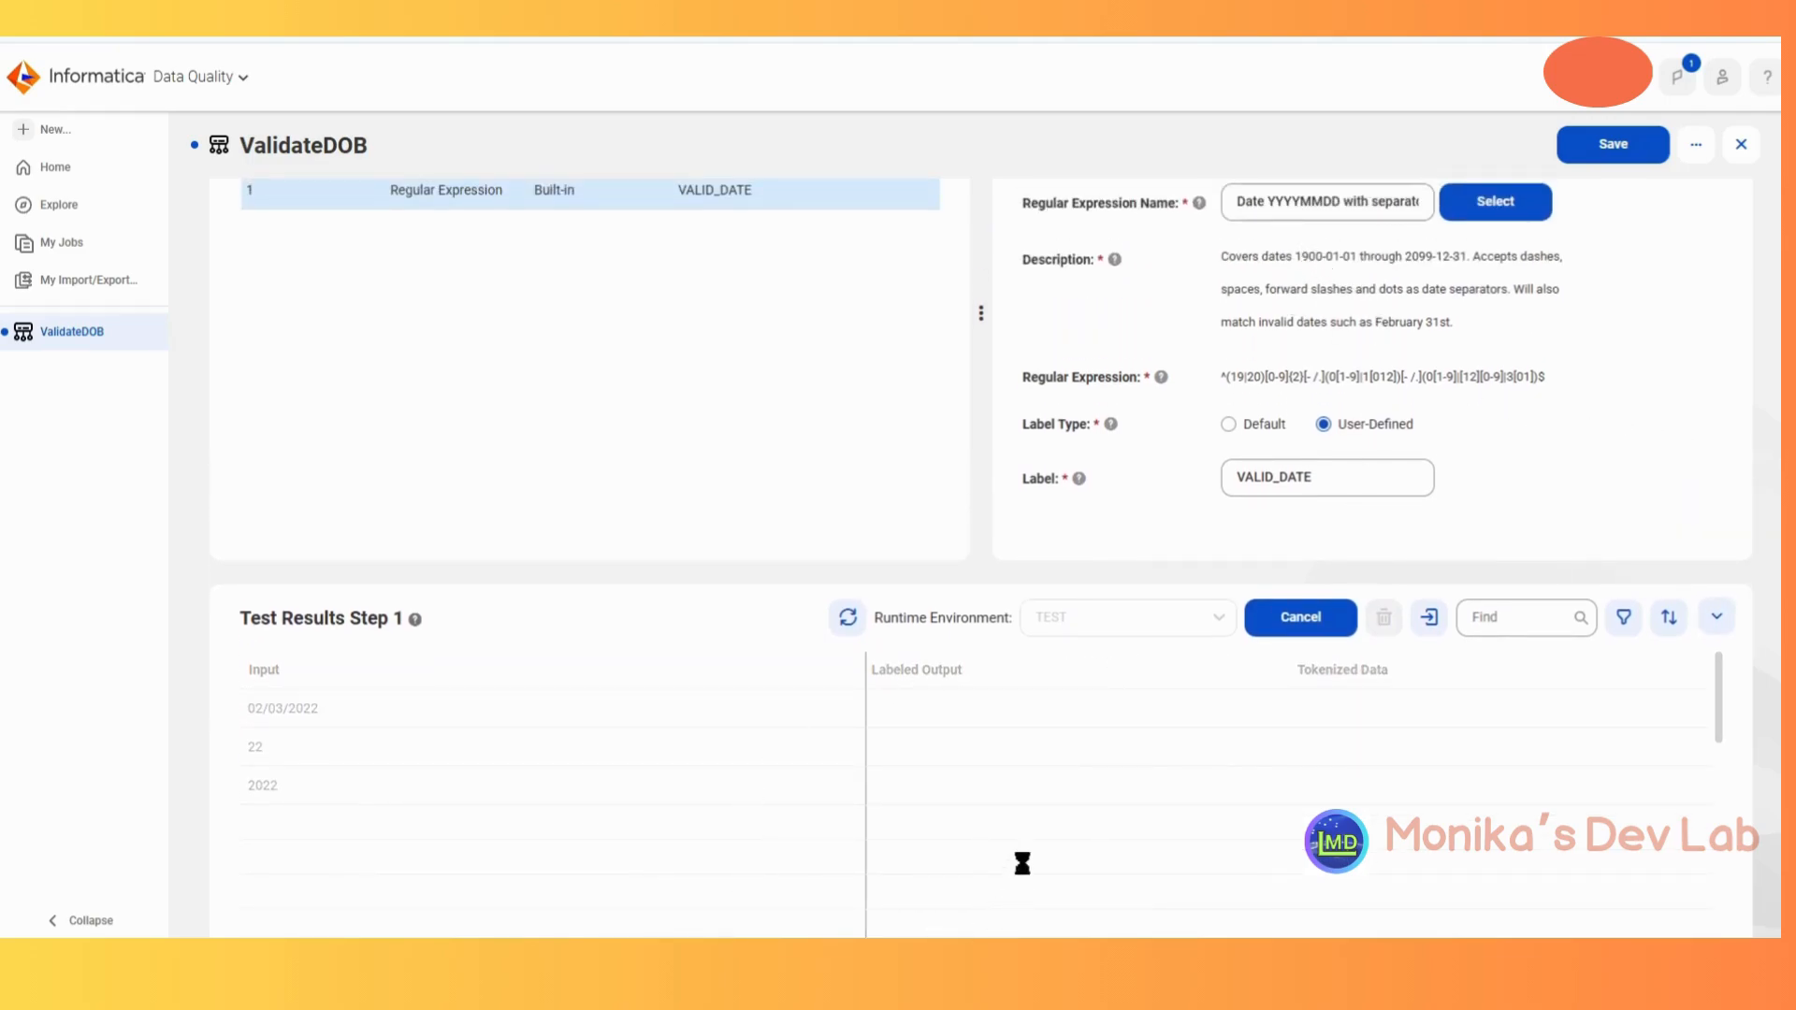
scroll(669, 795, down, 1)
scroll(668, 795, down, 1)
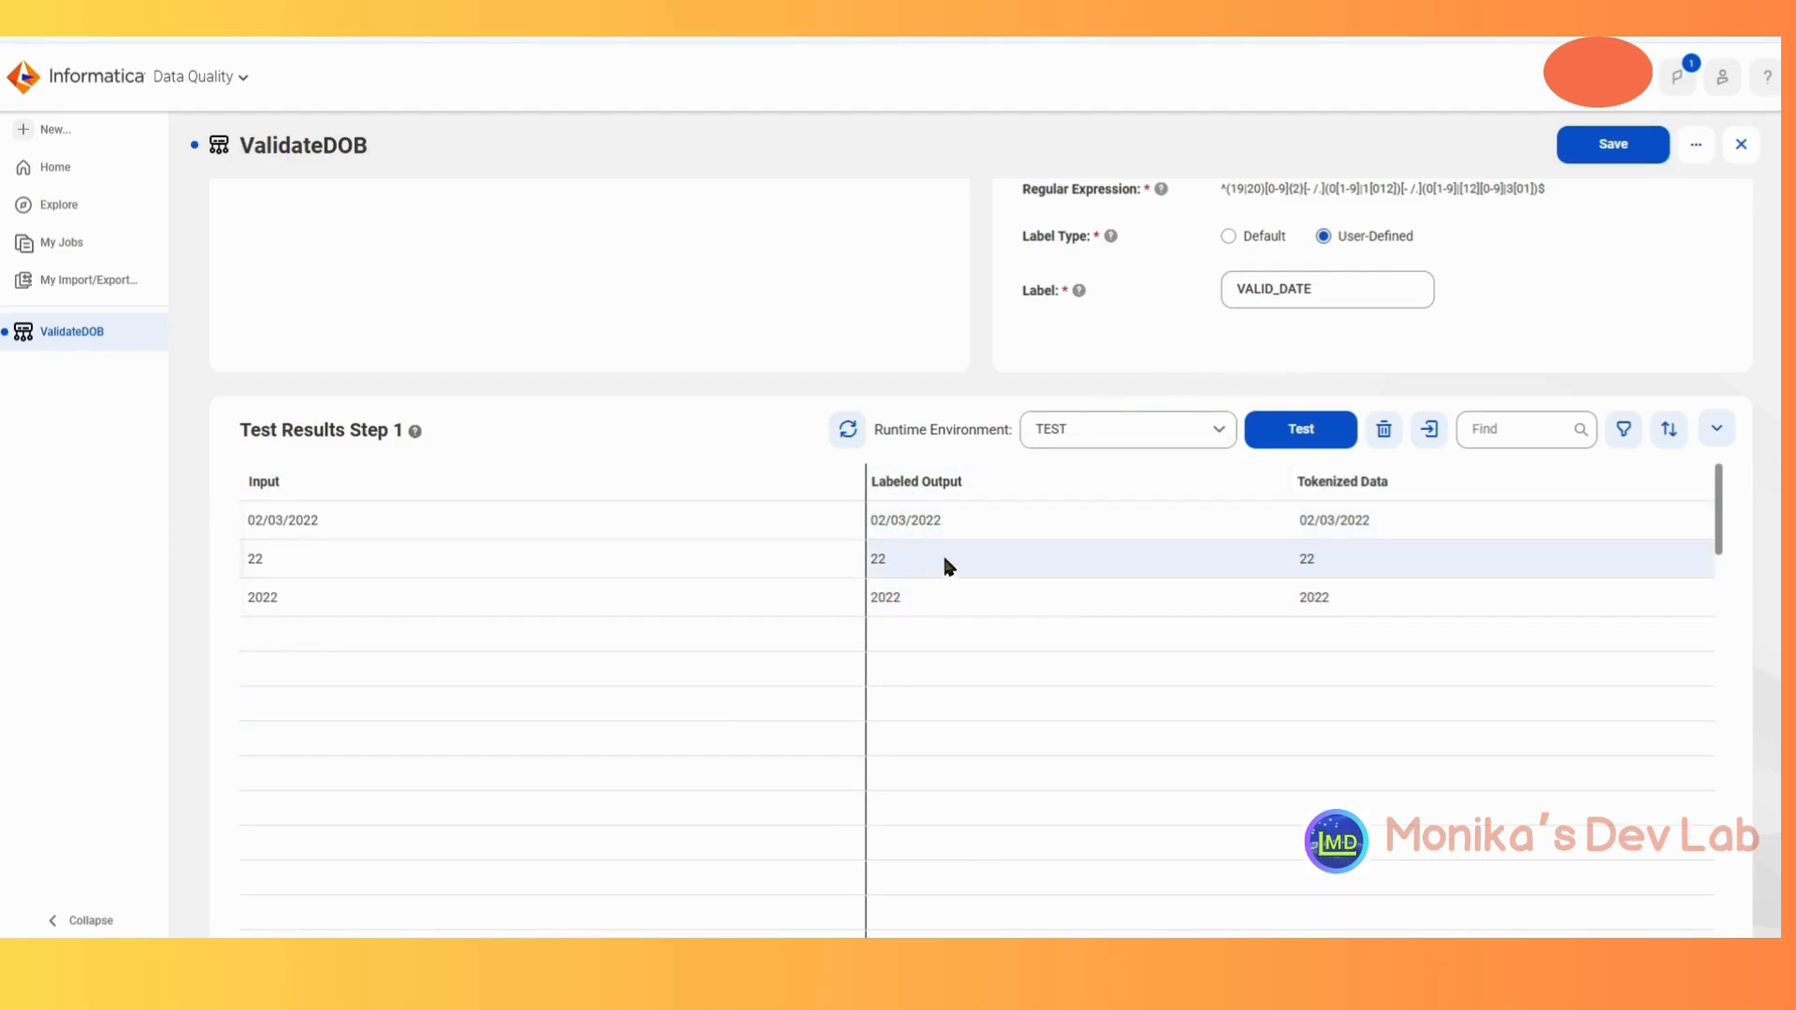
Add 2022-09-09 as a fourth test input, then run the test again and check the labeled output
click(337, 628)
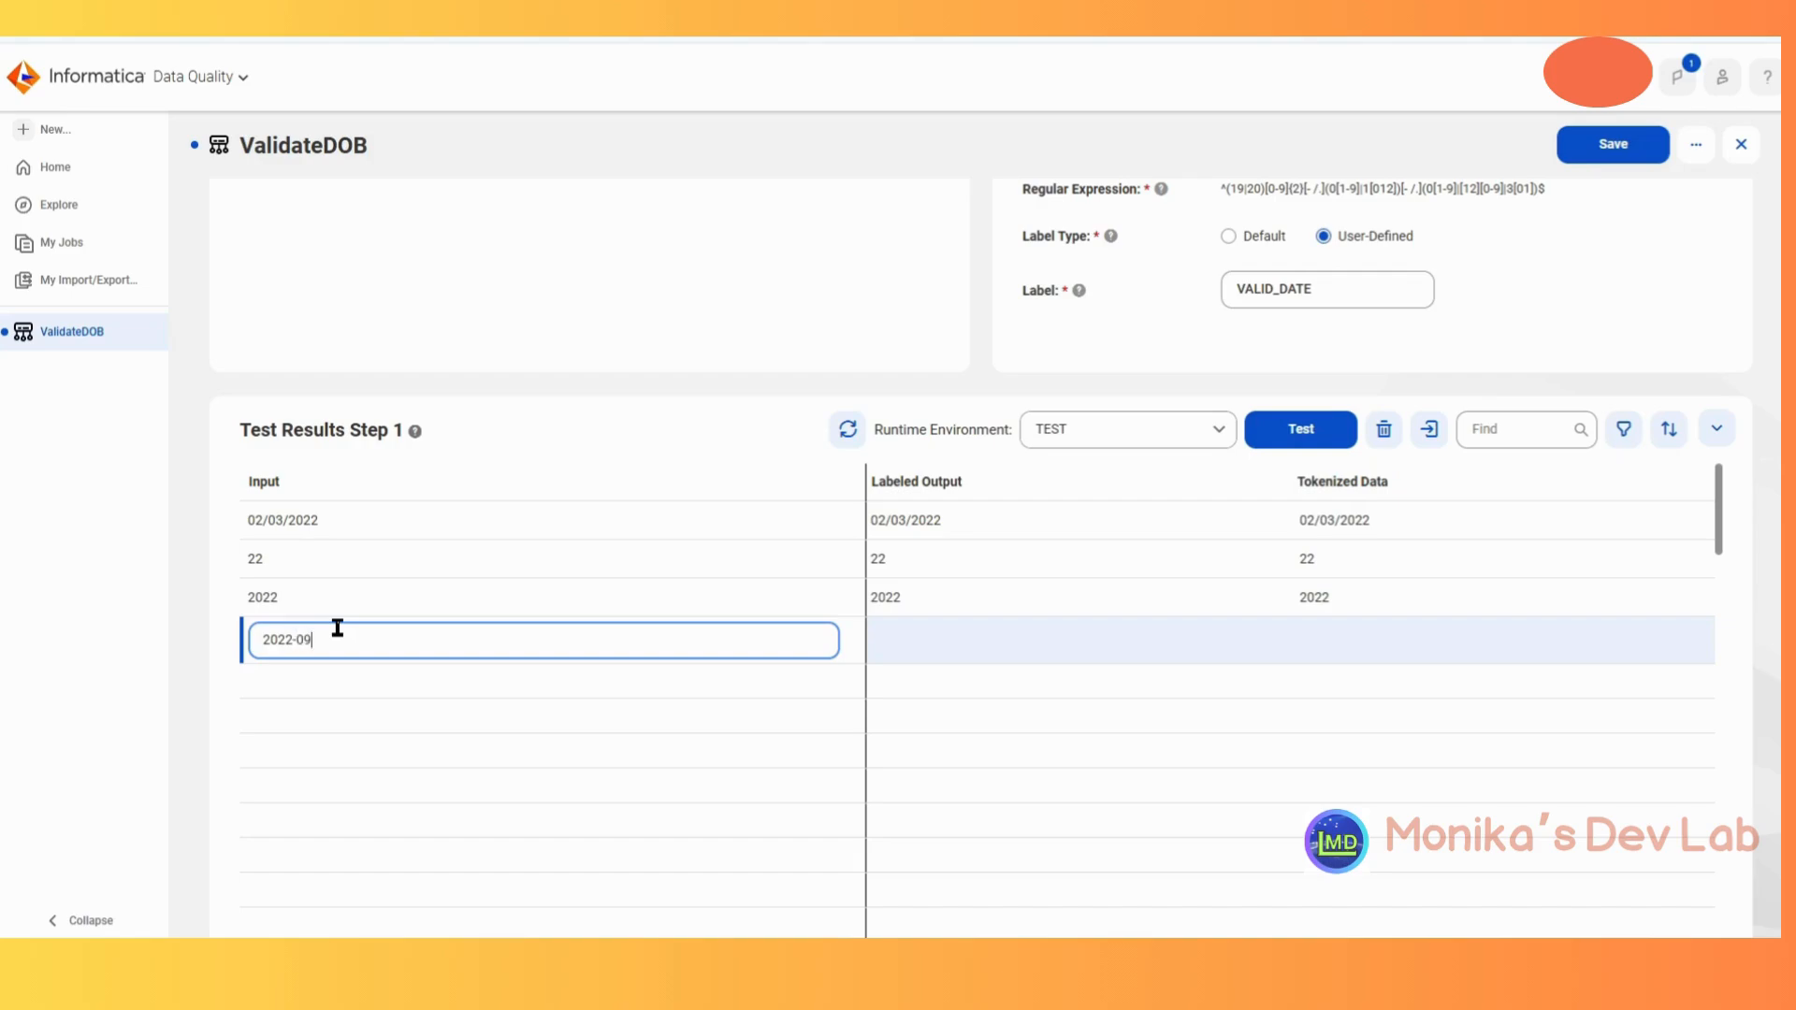
click(1284, 440)
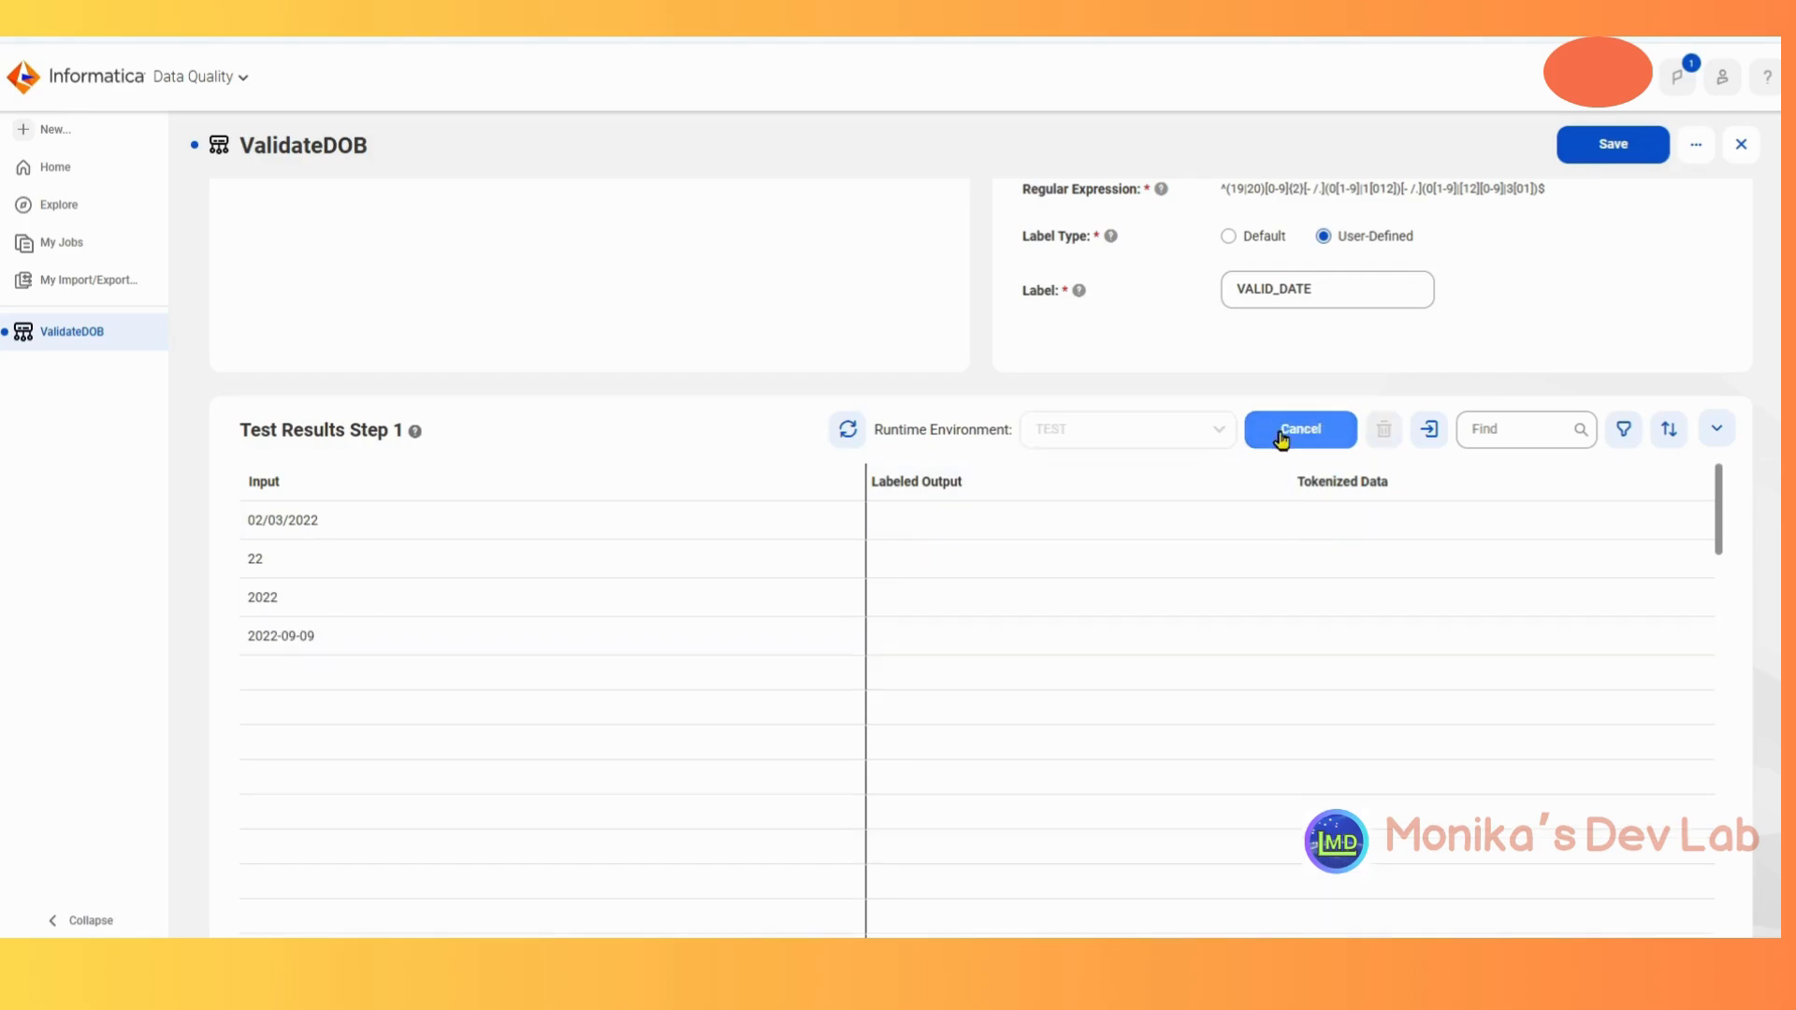
scroll(1683, 489, up, 1)
scroll(1684, 490, up, 2)
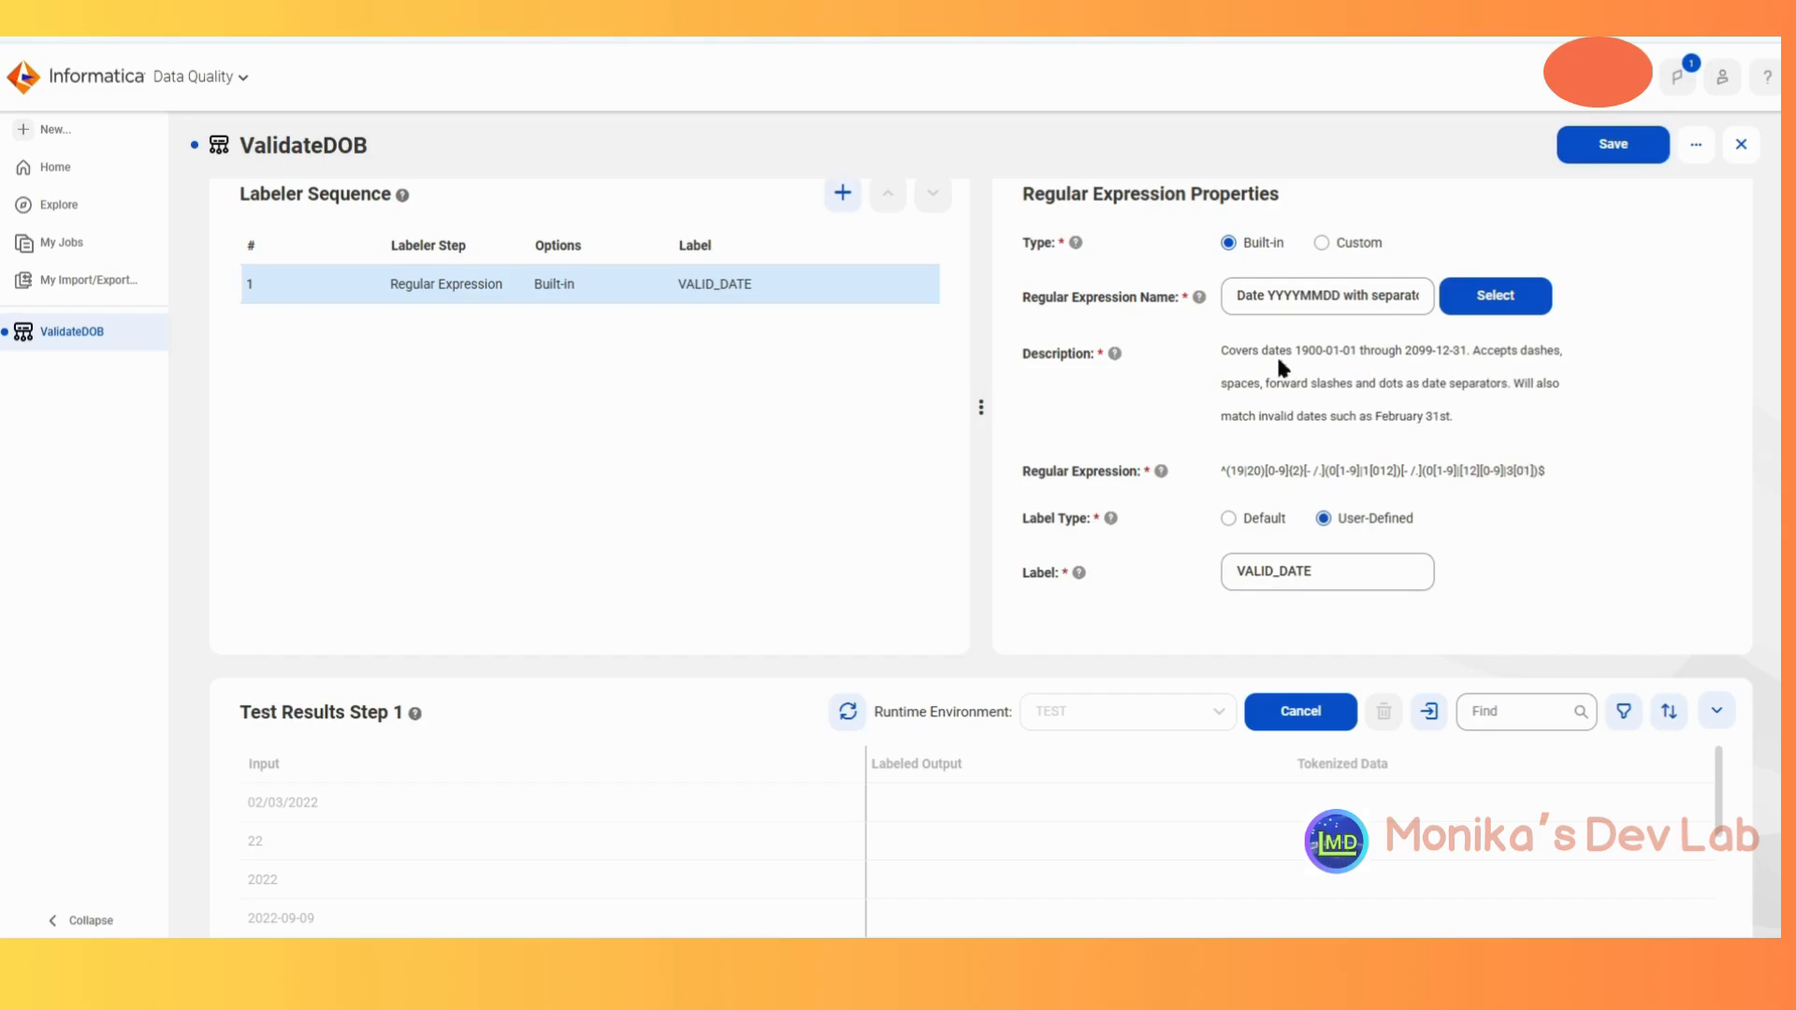
scroll(1450, 492, down, 2)
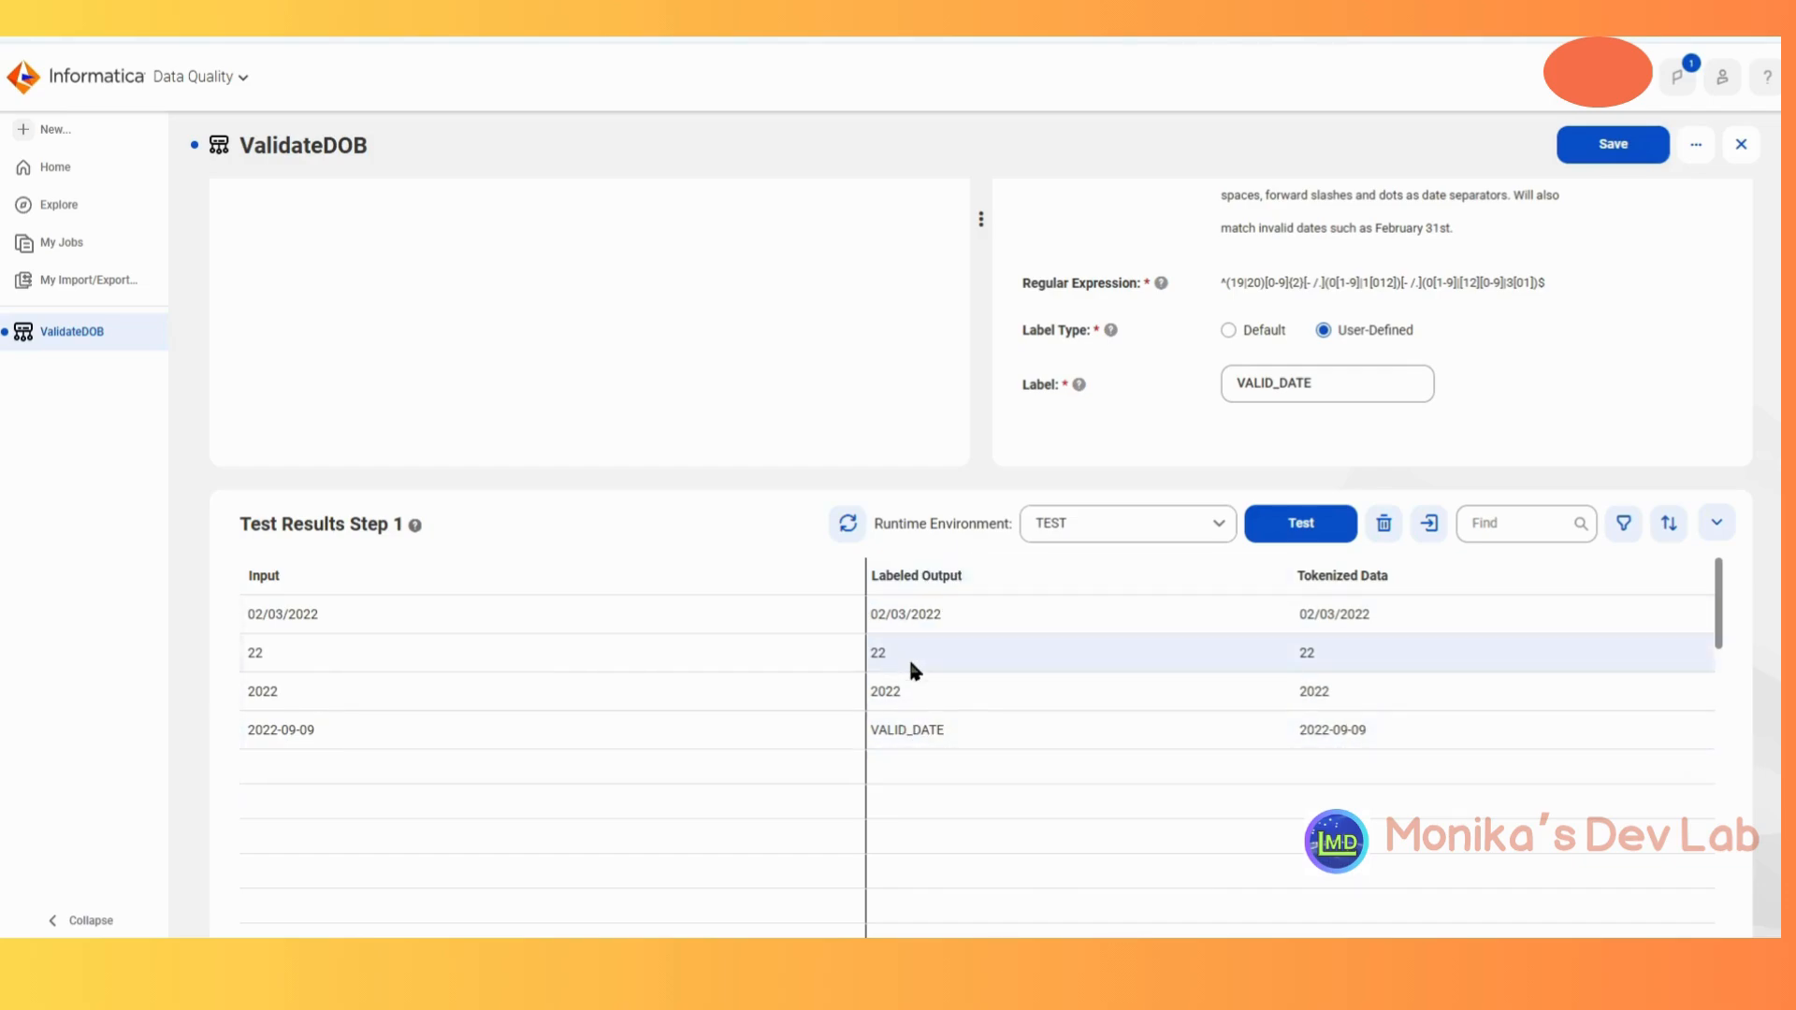
Save the ValidateDOB labeler asset with its updated configuration
scroll(1042, 598, up, 6)
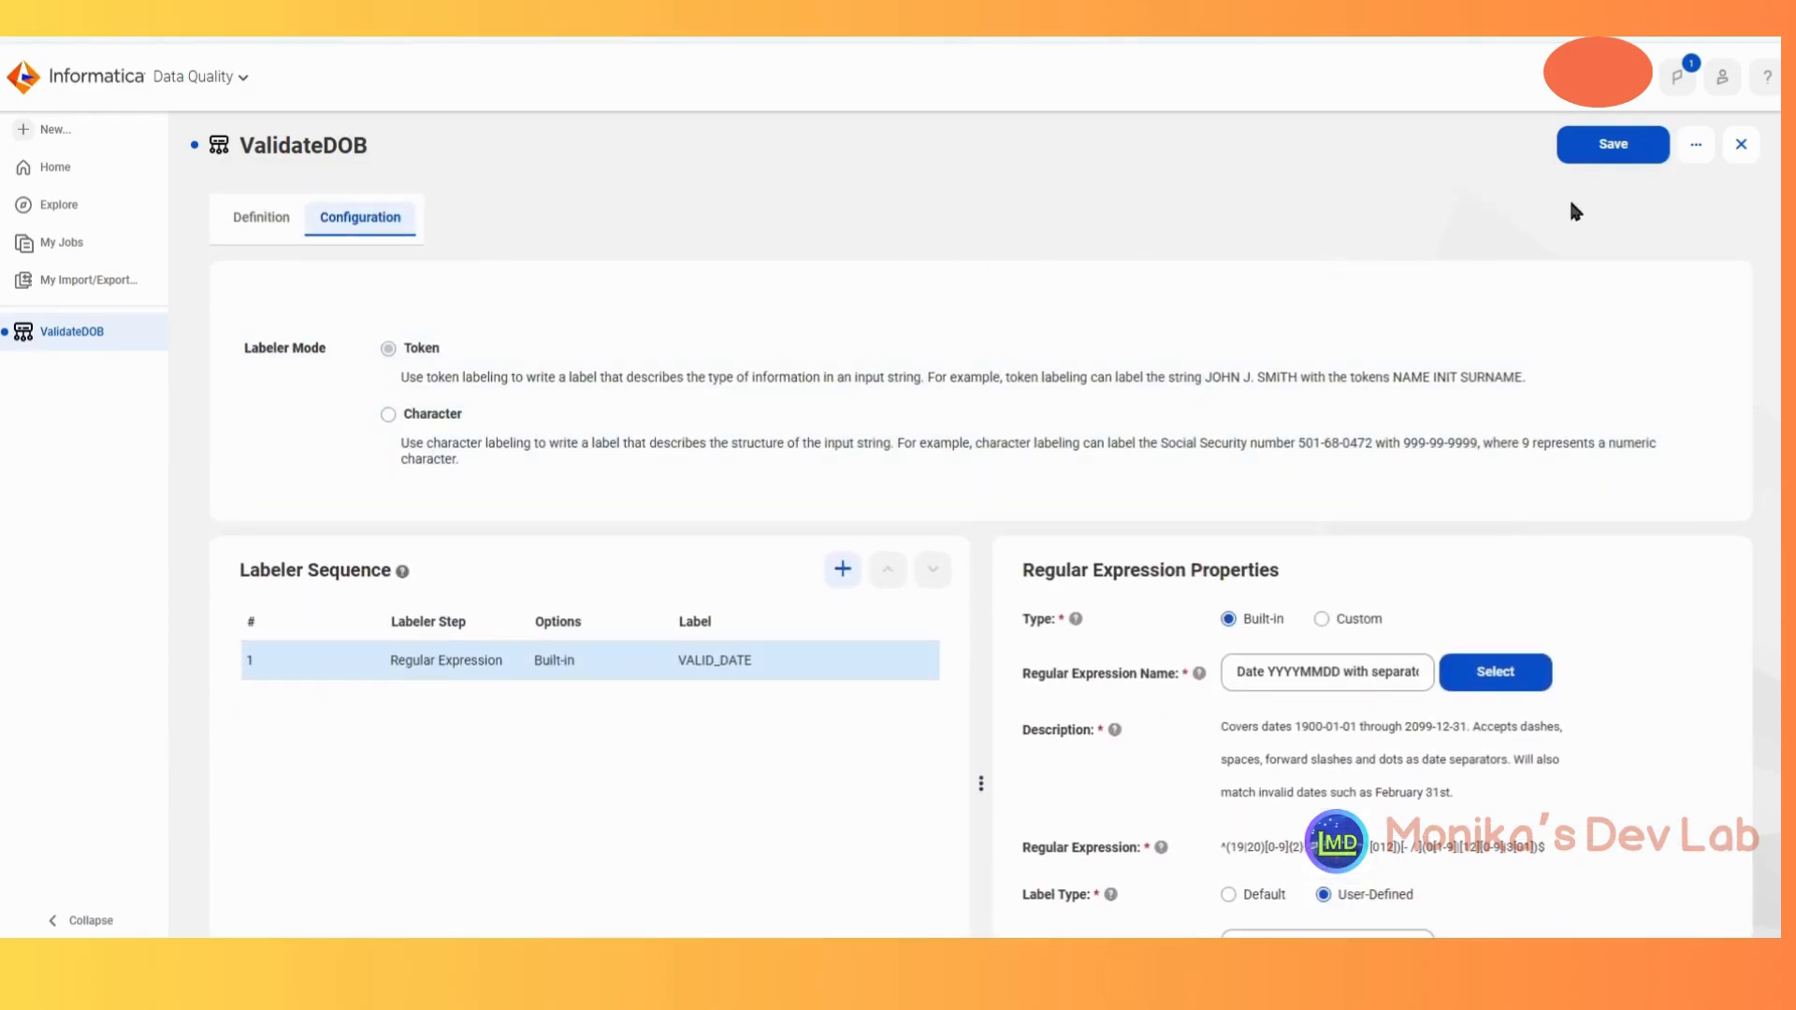
click(1601, 148)
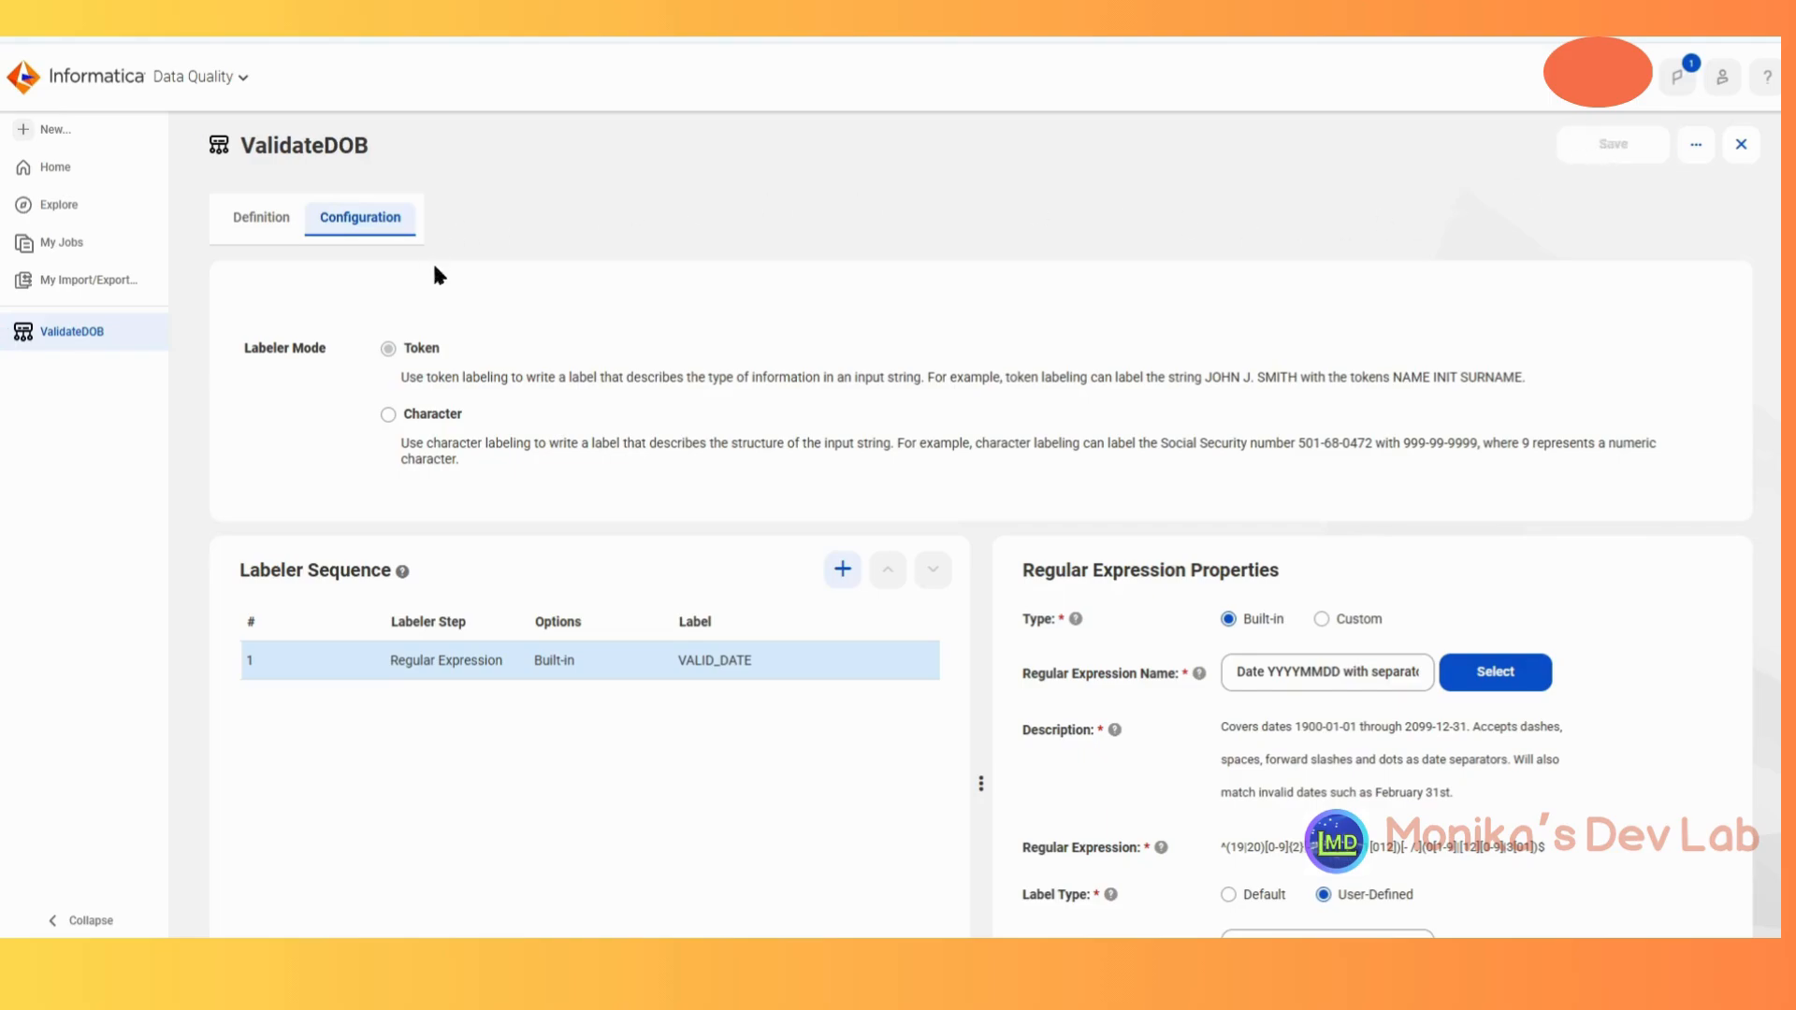